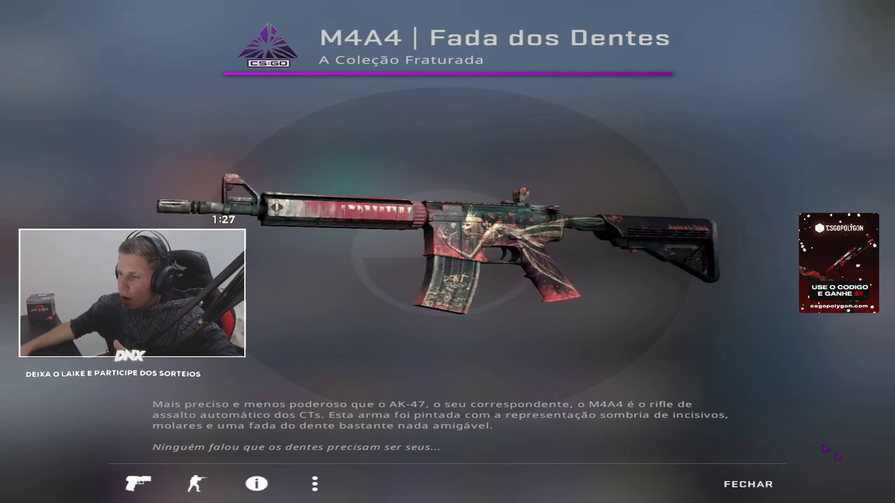
{"action": "key", "text": "Escape"}
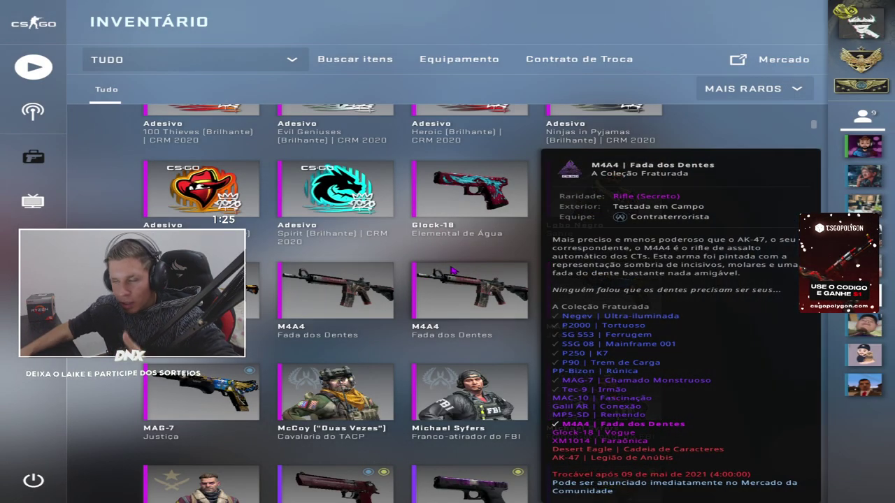
{"action": "mouse_move", "coordinate": [489, 238]}
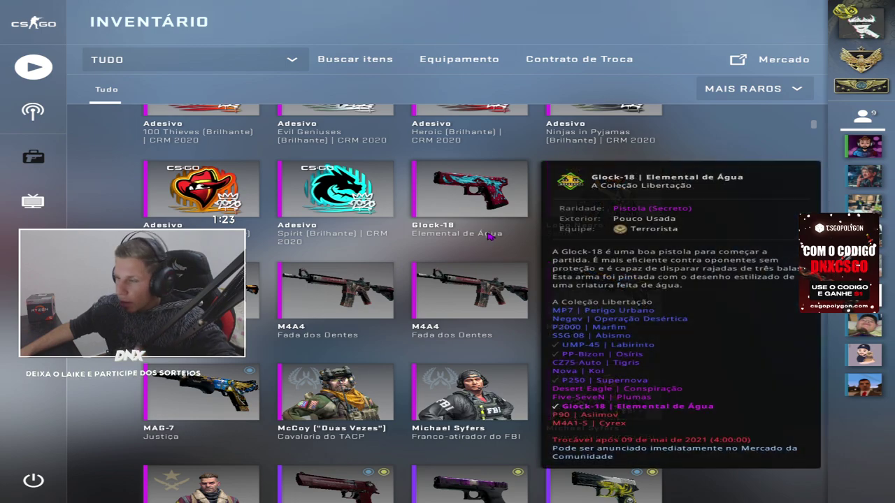
{"action": "mouse_move", "coordinate": [519, 286]}
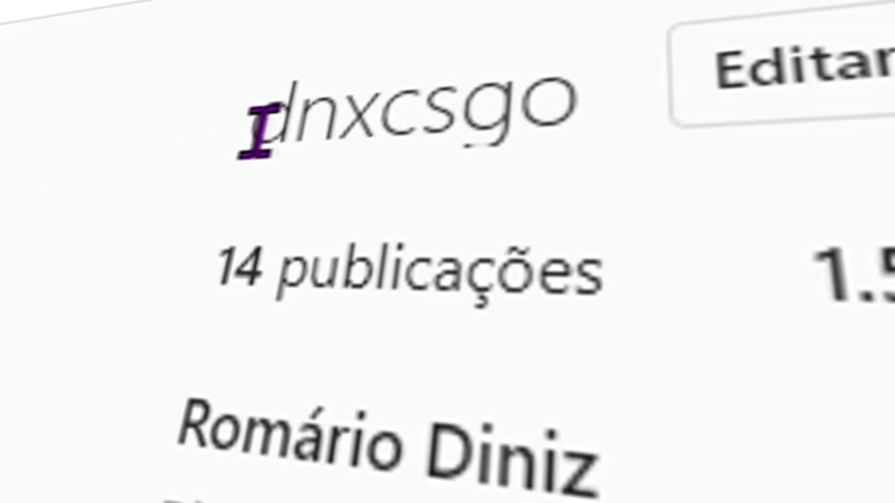
{"action": "left_click_drag", "start_coordinate": [258, 133], "coordinate": [599, 140]}
{"action": "left_click", "coordinate": [493, 115]}
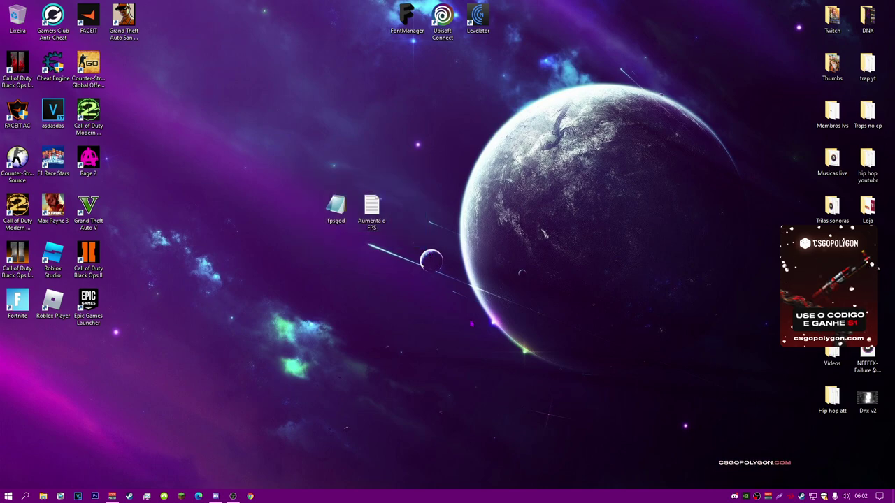
{"action": "right_click", "coordinate": [431, 243]}
{"action": "left_click", "coordinate": [455, 266]}
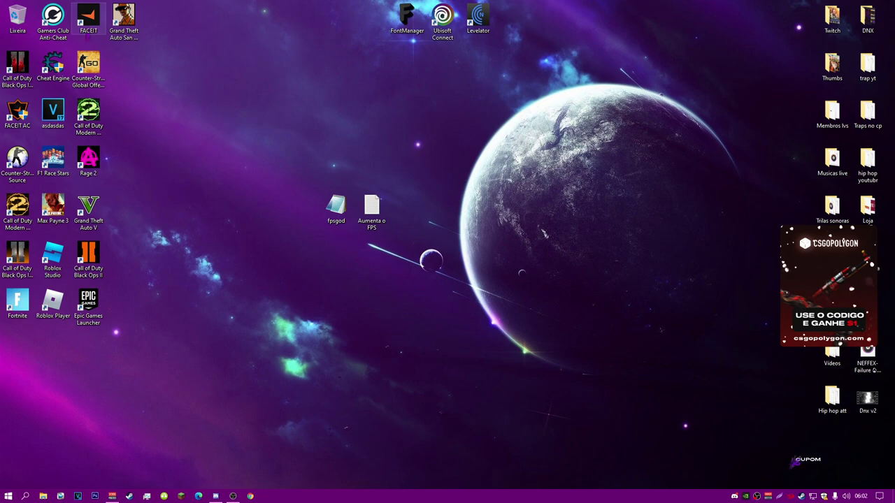
{"action": "right_click", "coordinate": [253, 63]}
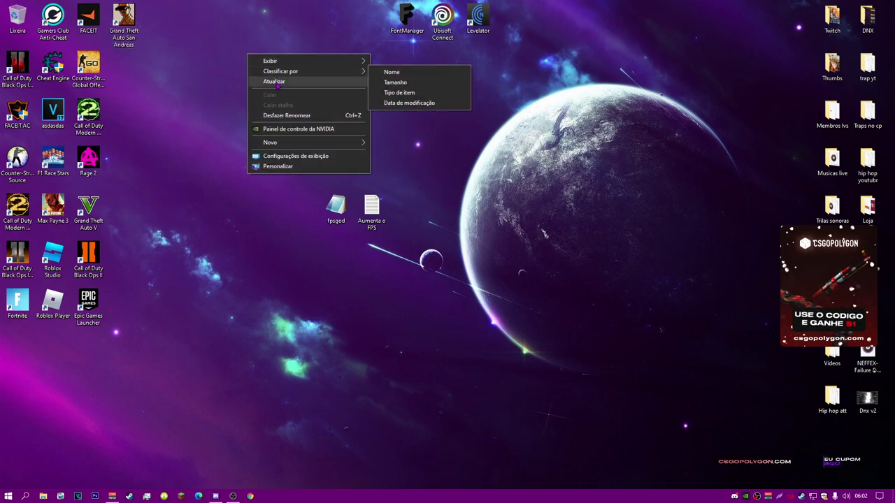
{"action": "left_click", "coordinate": [716, 95]}
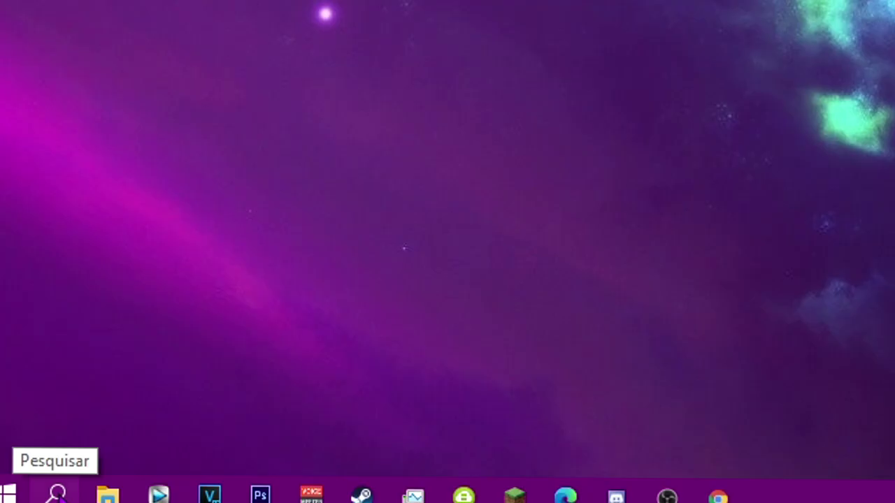
- Search Windows for "painel" to open the Control Panel, and look through the installed programs under Programs
{"action": "left_click", "coordinate": [25, 496]}
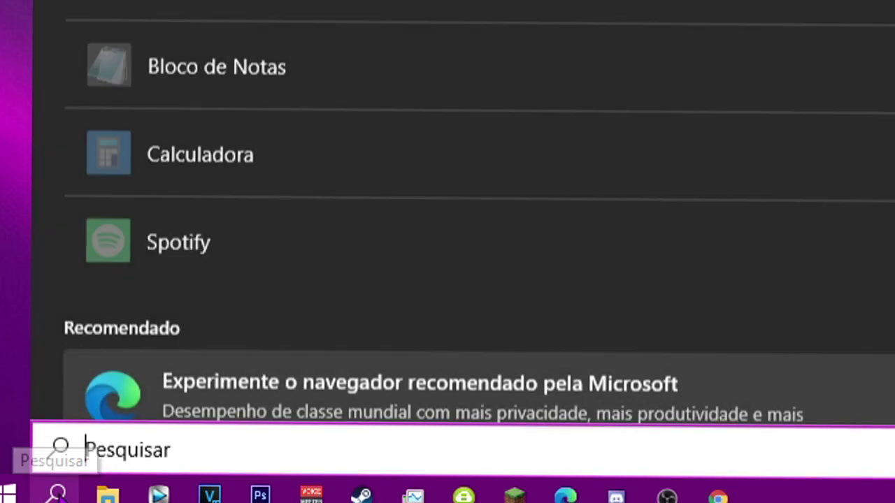
{"action": "type", "text": "painel"}
{"action": "key", "text": "Return"}
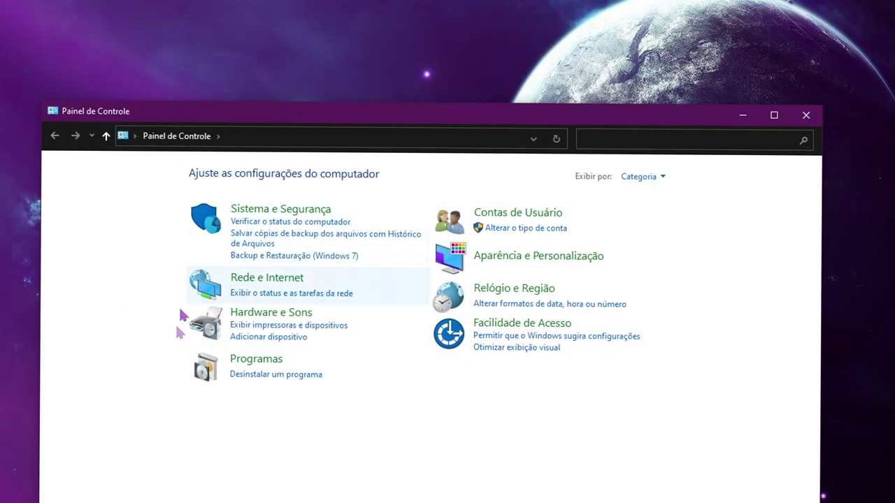
{"action": "left_click", "coordinate": [259, 371]}
{"action": "scroll", "coordinate": [420, 343], "scroll_direction": "down", "scroll_amount": 5}
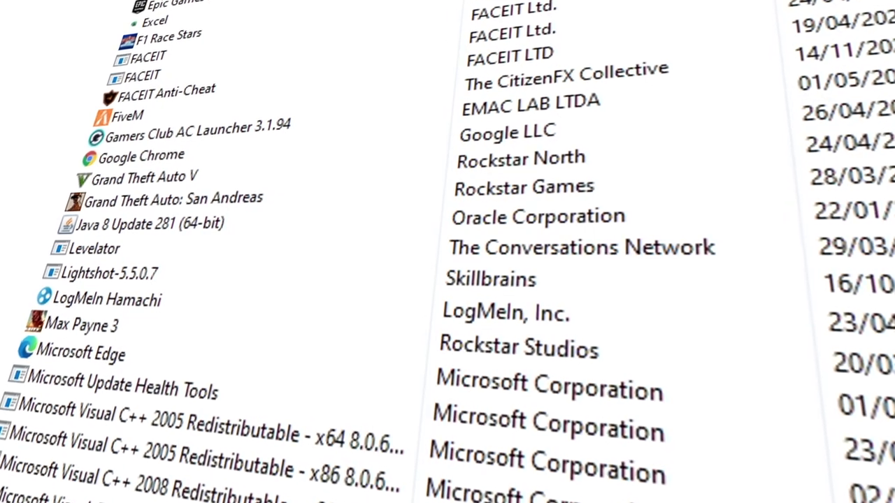
{"action": "scroll", "coordinate": [447, 280], "scroll_direction": "down", "scroll_amount": 8}
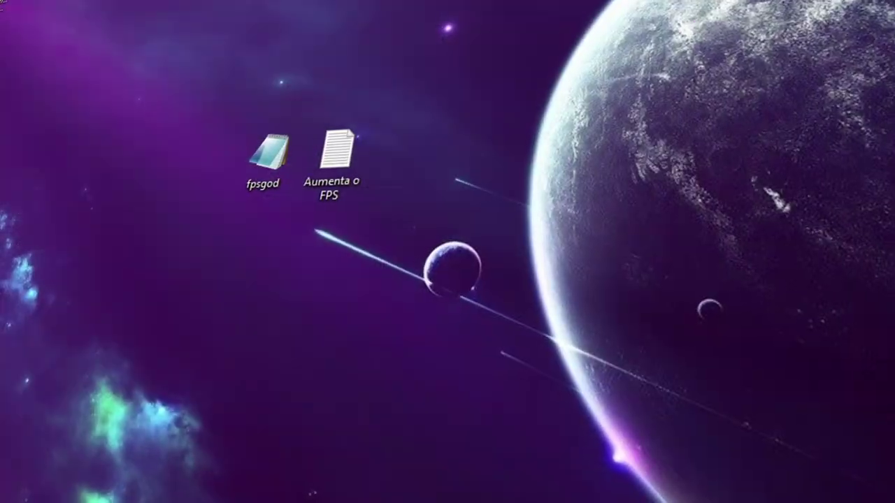
{"action": "right_click", "coordinate": [681, 14]}
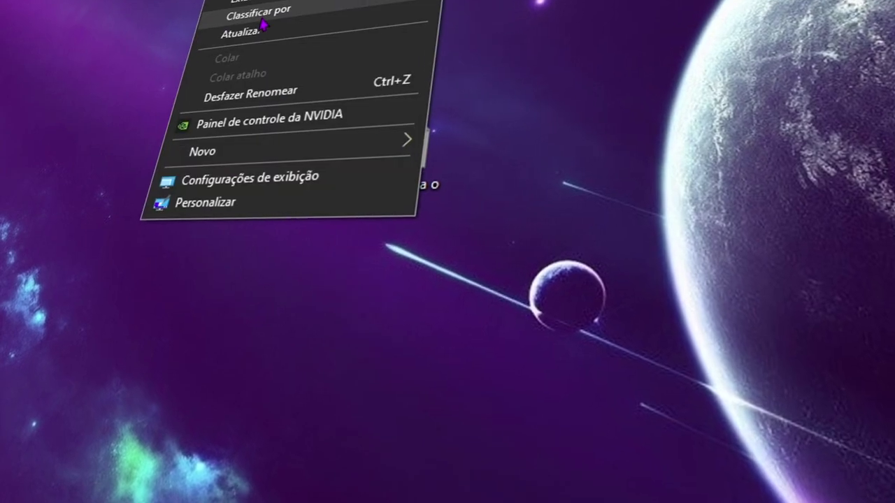
{"action": "left_click", "coordinate": [263, 25]}
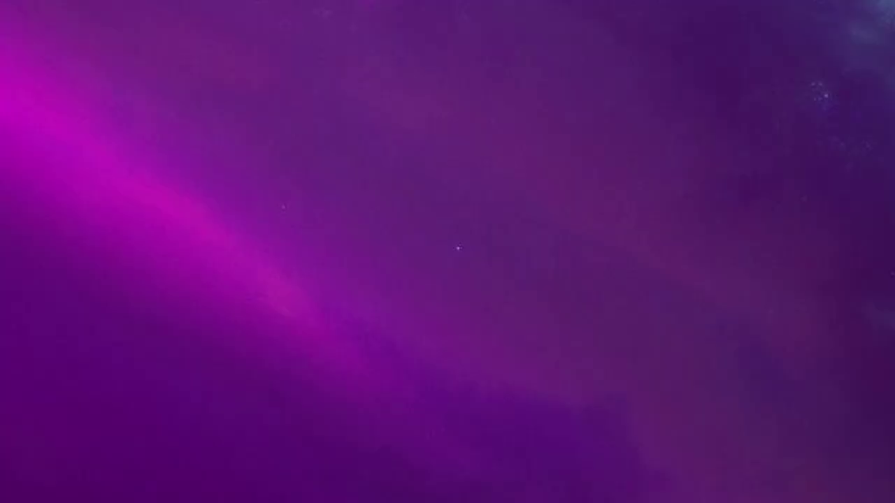
- Open the Windows Temp folder by running the command "temp" from the Run dialog
{"action": "key", "text": "super+r"}
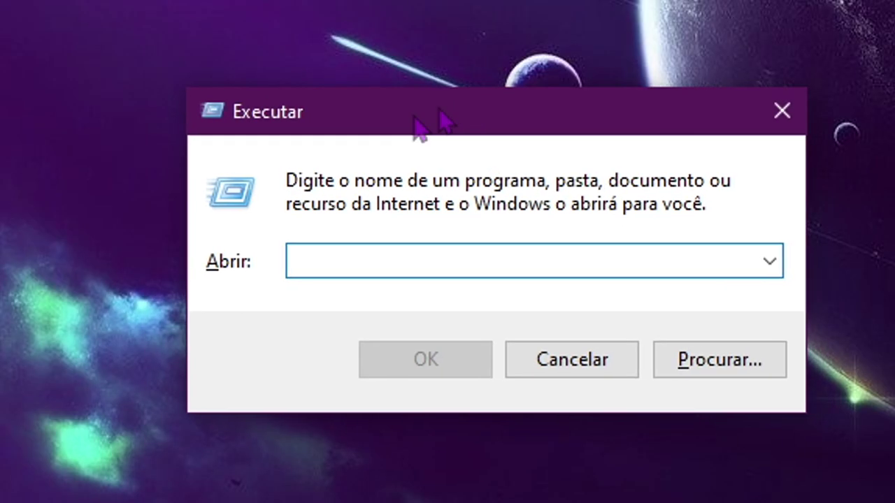
{"action": "left_click_drag", "start_coordinate": [95, 73], "coordinate": [605, 430]}
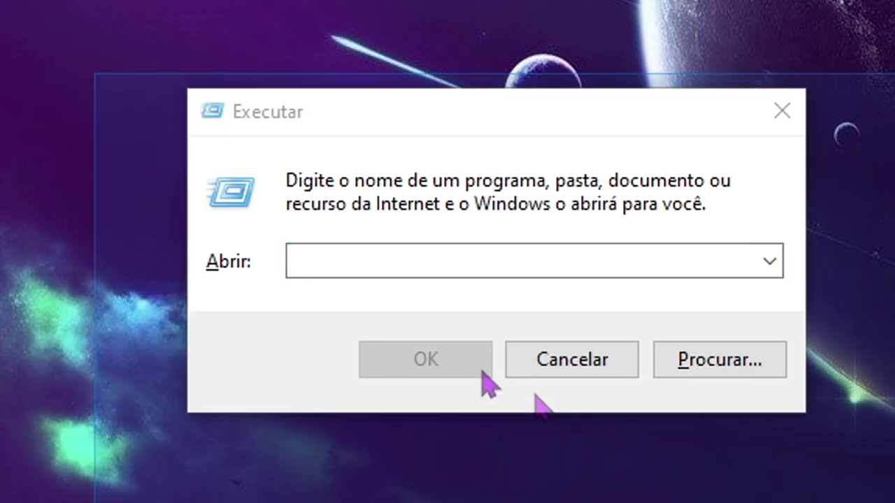
{"action": "left_click", "coordinate": [398, 265]}
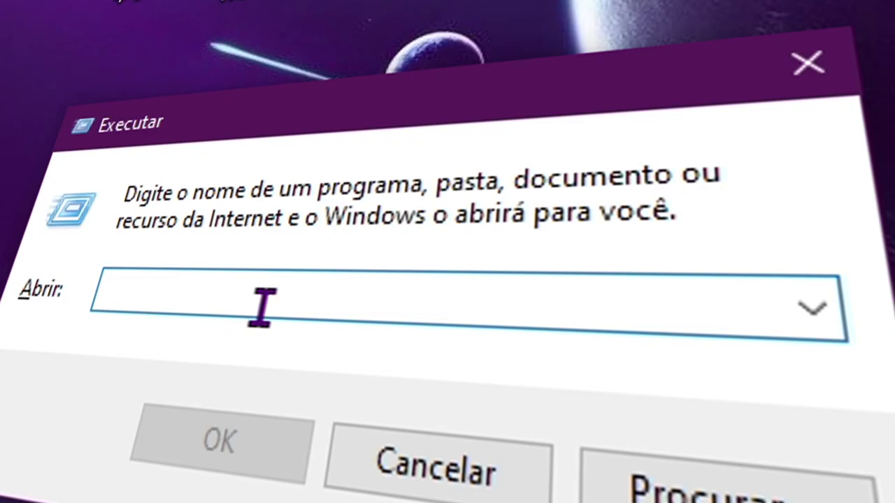
{"action": "type", "text": "temp"}
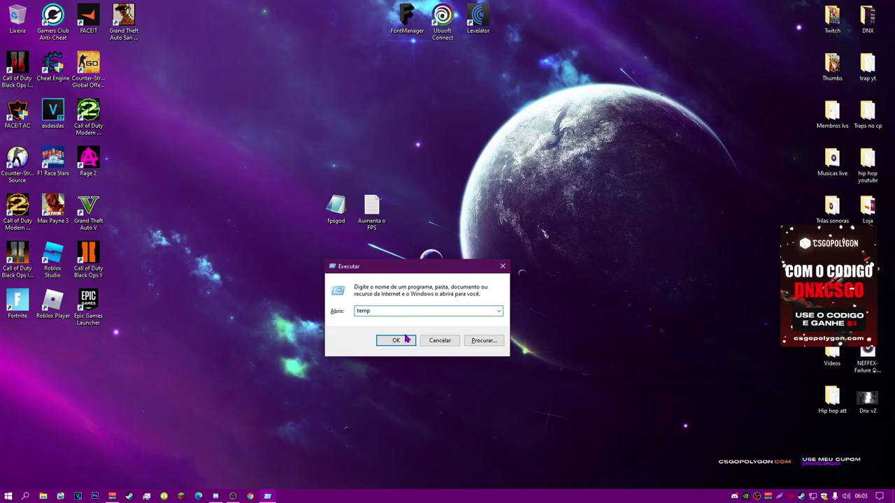
{"action": "left_click", "coordinate": [265, 419]}
- Select all items in the Windows Temp folder and delete them
{"action": "left_click_drag", "start_coordinate": [267, 308], "coordinate": [267, 136]}
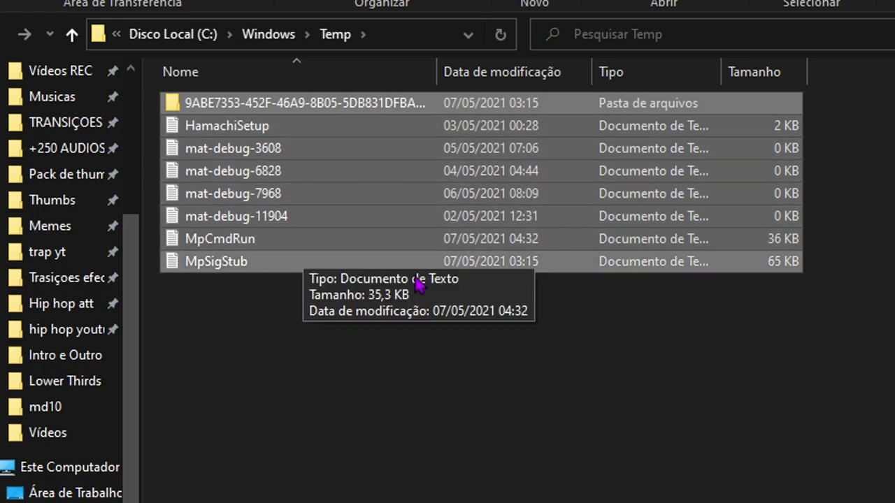
{"action": "left_click", "coordinate": [748, 345]}
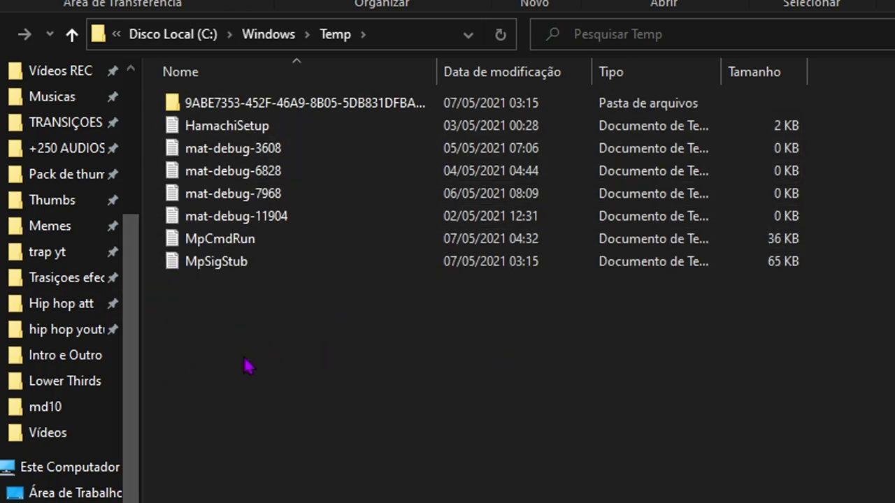
{"action": "left_click_drag", "start_coordinate": [244, 340], "coordinate": [274, 63]}
{"action": "left_click", "coordinate": [333, 352]}
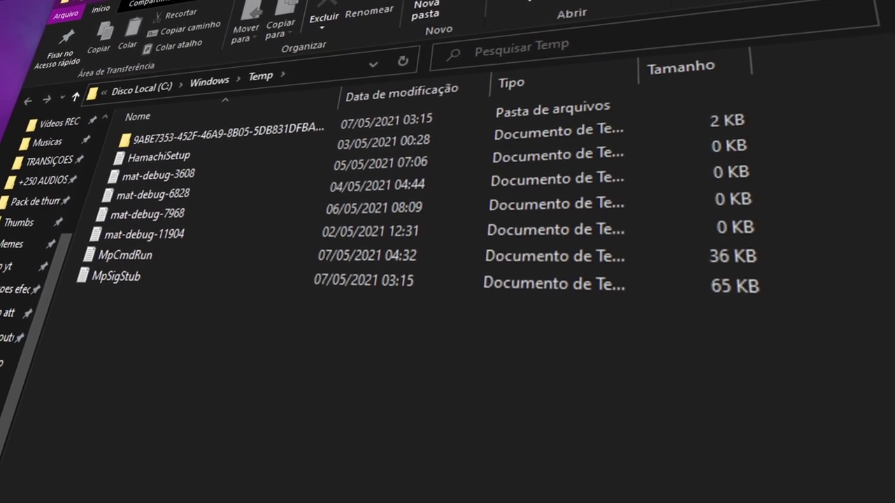
{"action": "key", "text": "ctrl+a"}
{"action": "key", "text": "Delete"}
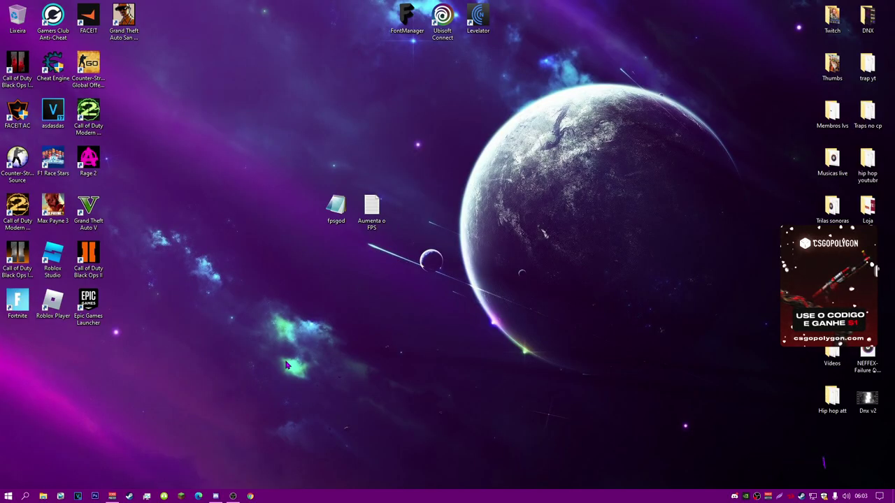
- Open the user's AppData Local Temp folder by running "%temp%" from the Run dialog
{"action": "key", "text": "super+r"}
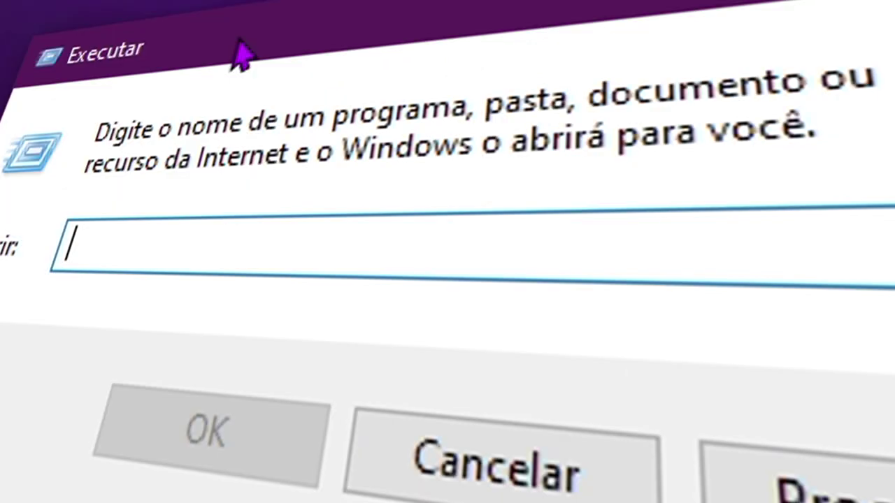
{"action": "type", "text": "%temp"}
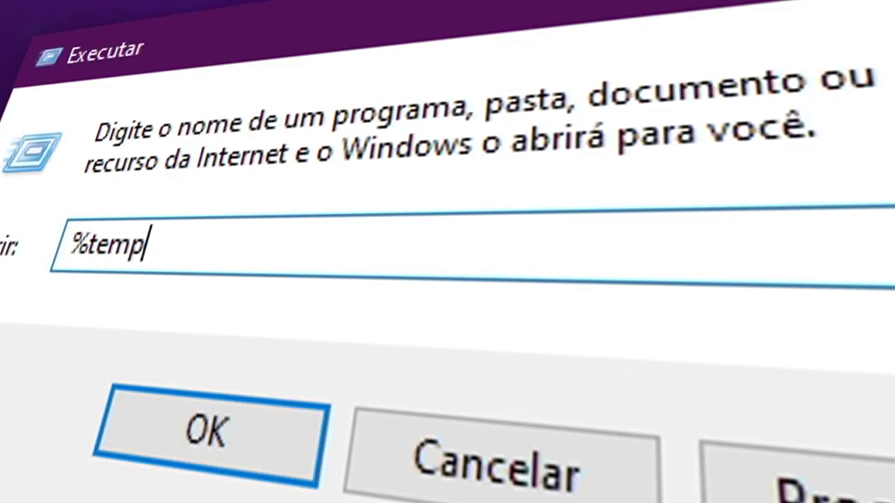
{"action": "key", "text": "Return"}
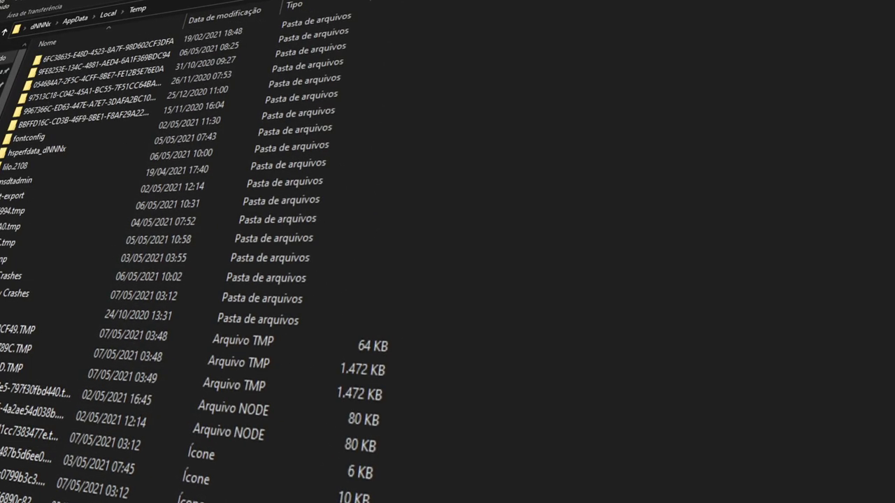
- Permanently delete everything in the user's Temp folder, continuing with administrator permission and skipping all files in use
{"action": "key", "text": "ctrl+a"}
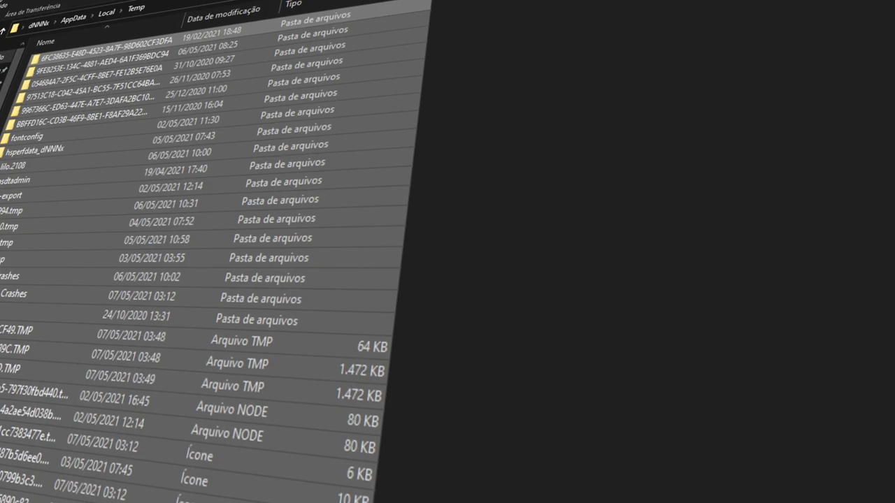
{"action": "key", "text": "shift+Delete"}
{"action": "key", "text": "Return"}
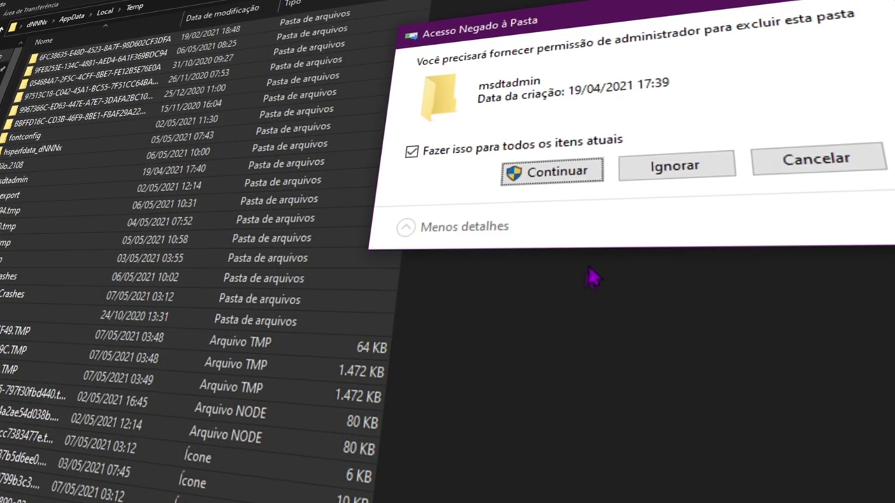
{"action": "left_click", "coordinate": [585, 172]}
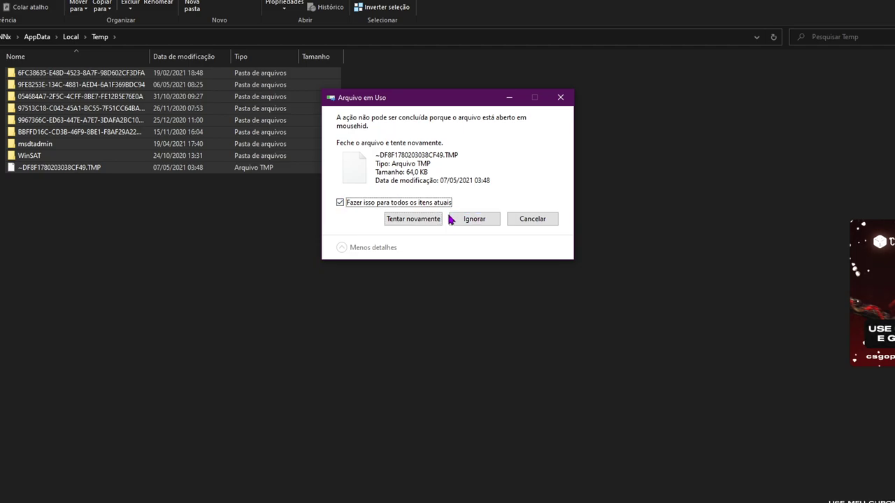
{"action": "left_click", "coordinate": [461, 219]}
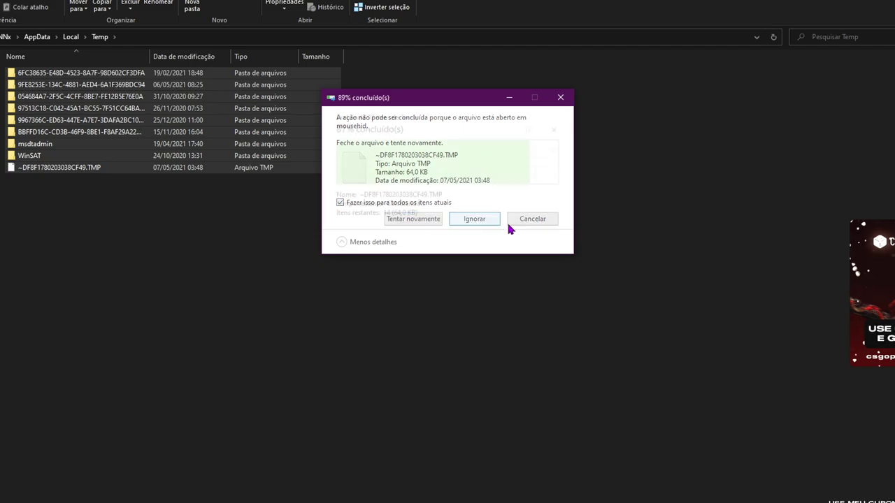
{"action": "left_click", "coordinate": [473, 219]}
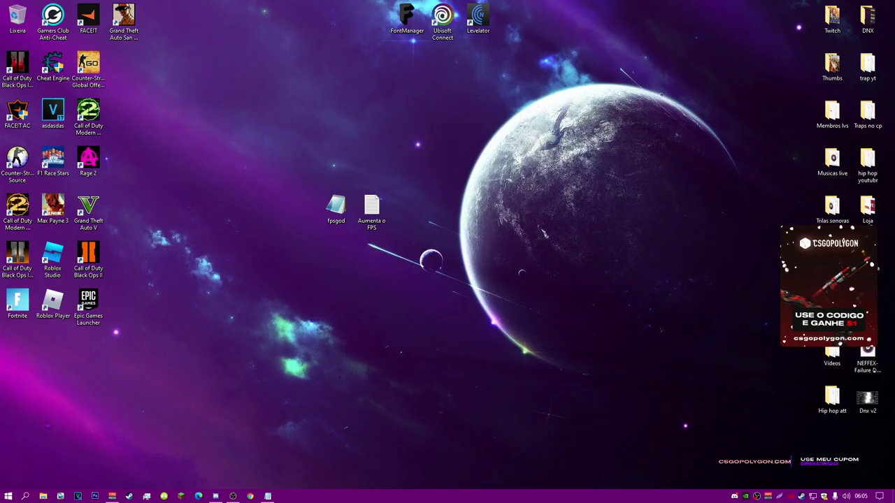
- Run "msconfig" to open System Configuration and display its list of services
{"action": "key", "text": "super+r"}
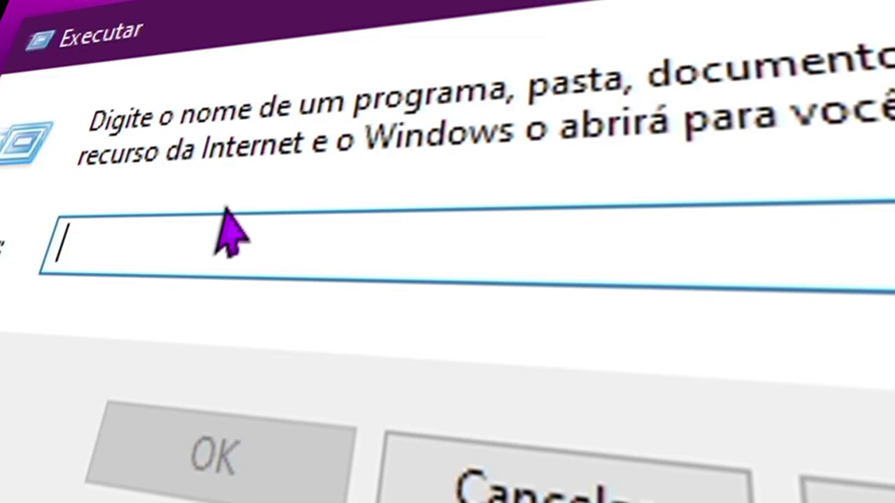
{"action": "type", "text": "ms"}
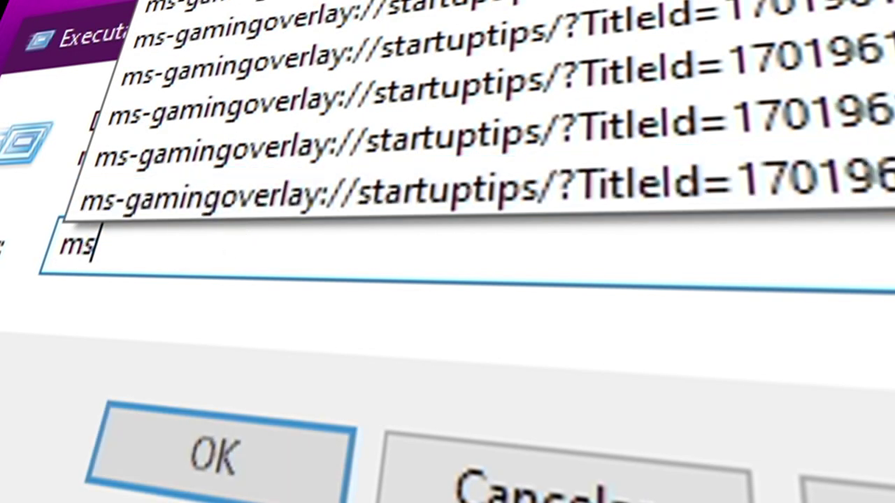
{"action": "type", "text": "con"}
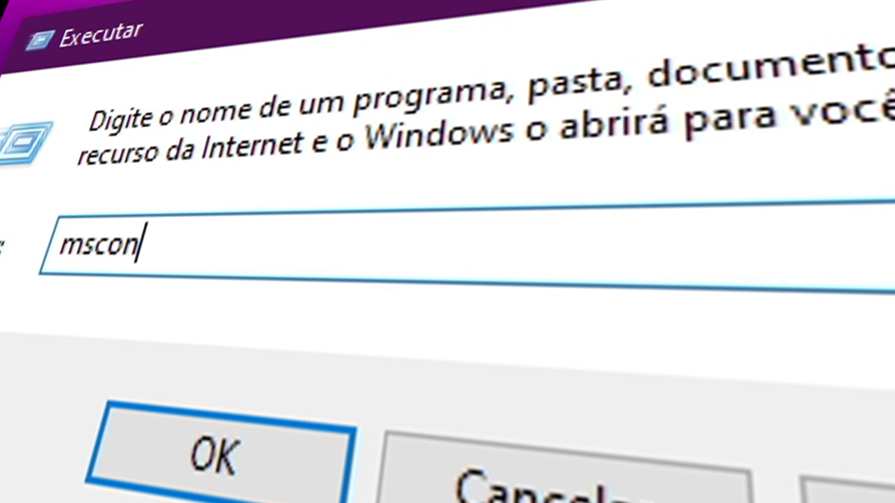
{"action": "type", "text": "fig"}
{"action": "key", "text": "Return"}
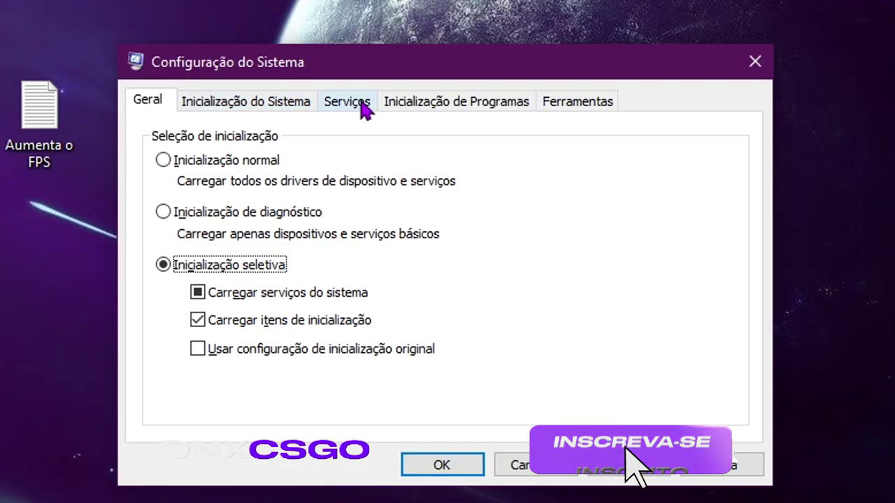
{"action": "left_click", "coordinate": [339, 52]}
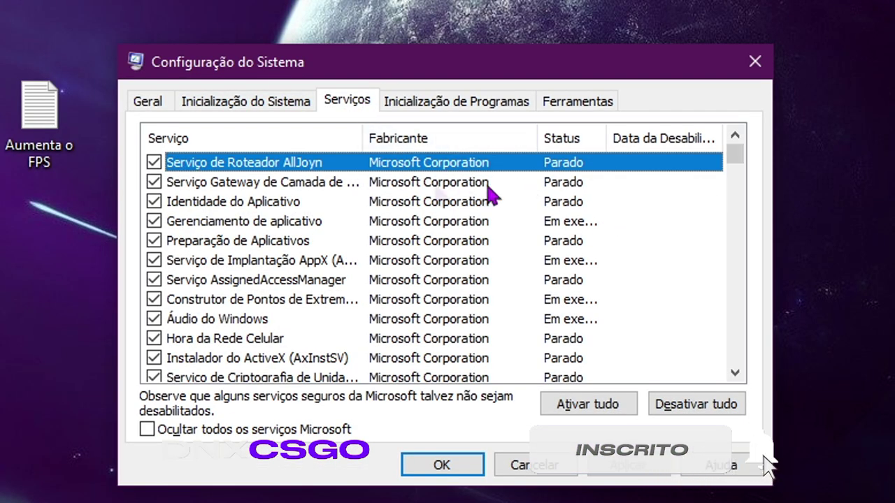
{"action": "left_click_drag", "start_coordinate": [737, 167], "coordinate": [738, 182]}
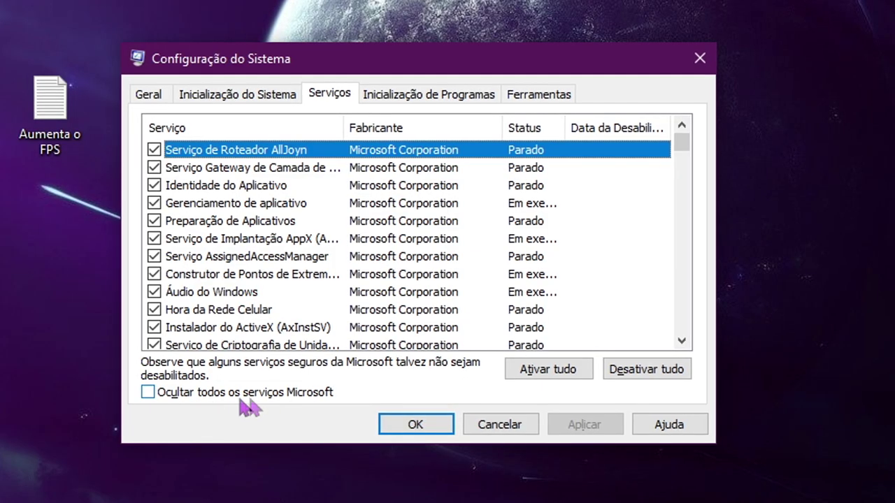
- Hide all Microsoft services and disable the LogMeIn Hamachi Tunneling Engine service
{"action": "left_click", "coordinate": [409, 353]}
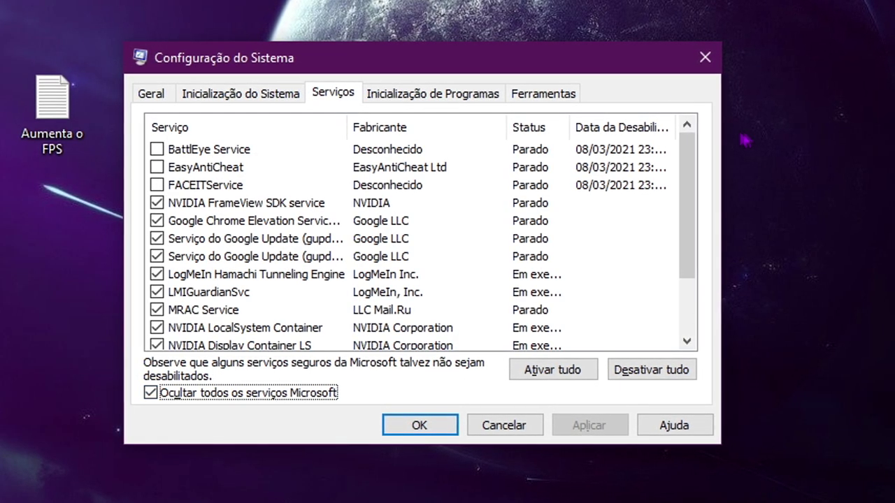
{"action": "left_click_drag", "start_coordinate": [689, 178], "coordinate": [682, 266]}
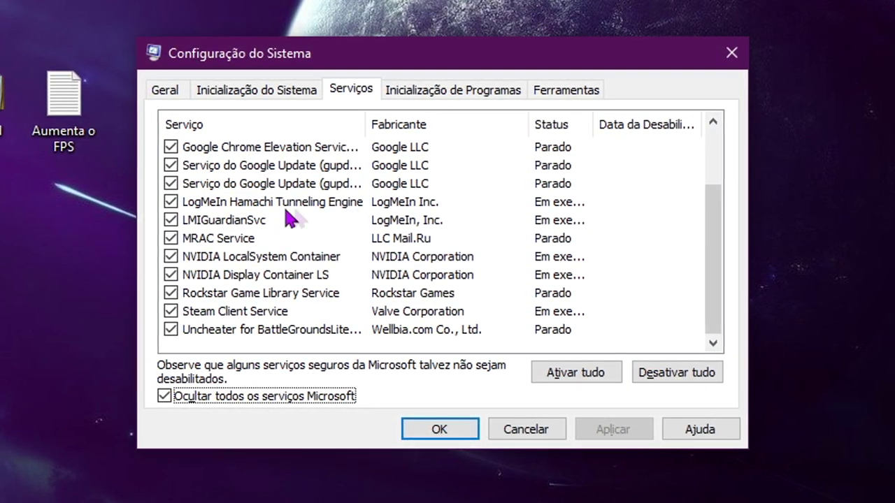
{"action": "left_click", "coordinate": [171, 202]}
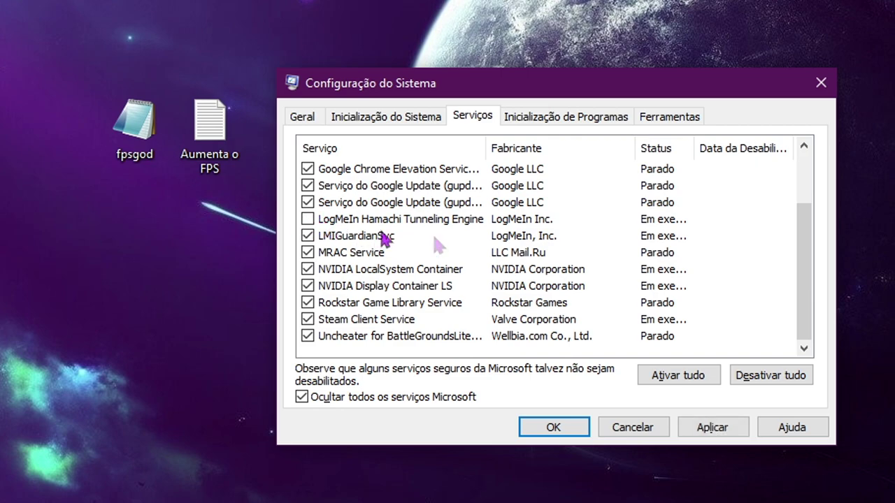
{"action": "left_click_drag", "start_coordinate": [797, 301], "coordinate": [817, 235]}
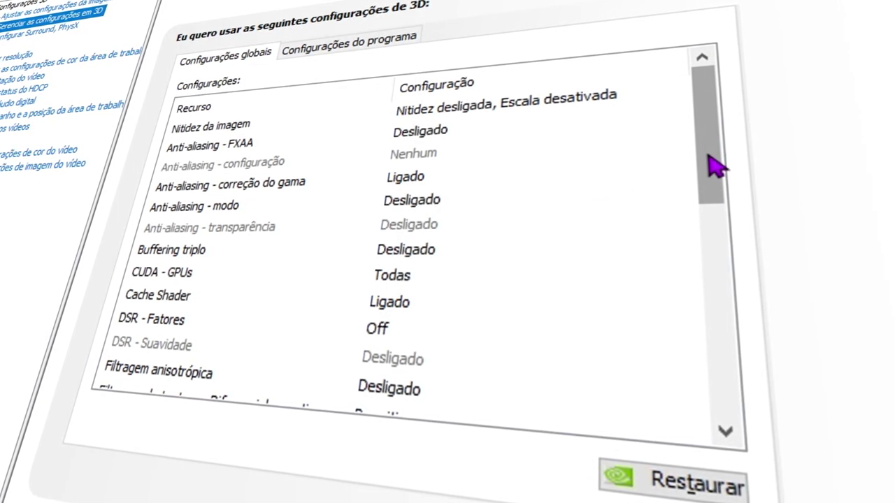
- Switch the NVIDIA image settings to own preferences (Usar minhas preferências) and set the emphasis to Desempenho
{"action": "left_click_drag", "start_coordinate": [713, 165], "coordinate": [710, 104]}
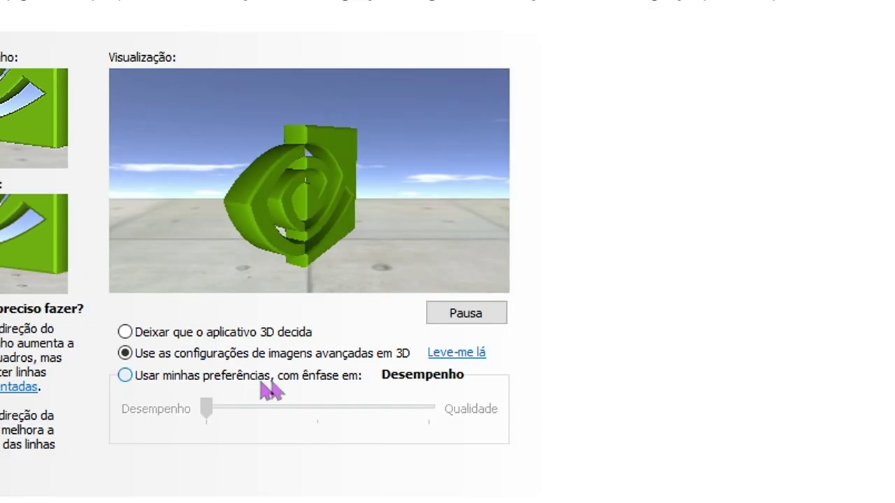
{"action": "left_click", "coordinate": [276, 380]}
{"action": "left_click_drag", "start_coordinate": [217, 411], "coordinate": [331, 414]}
{"action": "left_click_drag", "start_coordinate": [414, 421], "coordinate": [209, 428]}
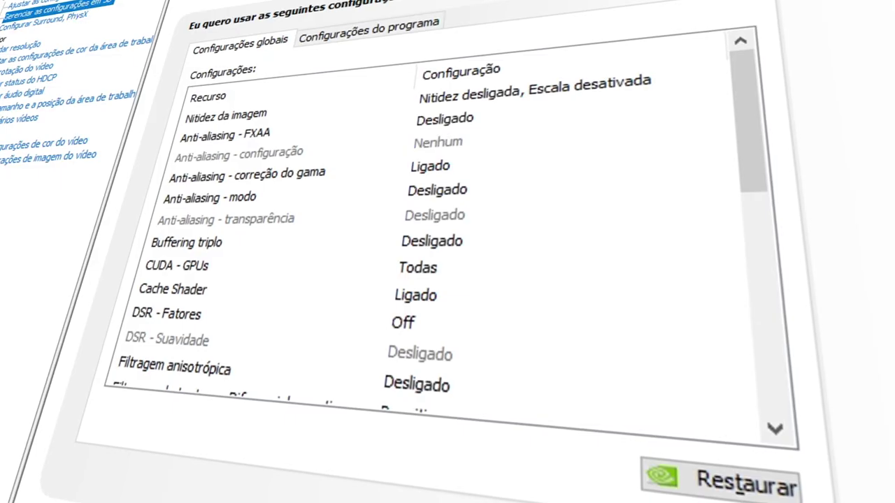
- Review the full list of global 3D settings, including texture filtering and power management mode
{"action": "left_click_drag", "start_coordinate": [728, 70], "coordinate": [739, 180]}
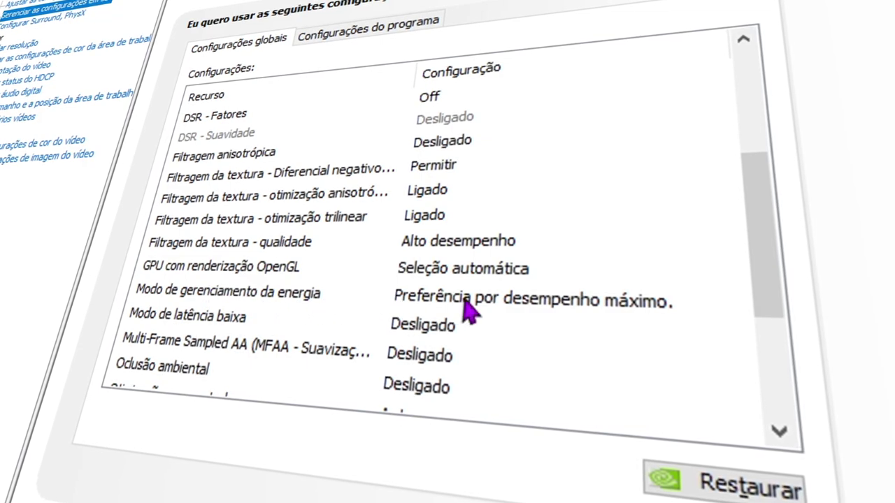
{"action": "left_click_drag", "start_coordinate": [775, 245], "coordinate": [769, 344]}
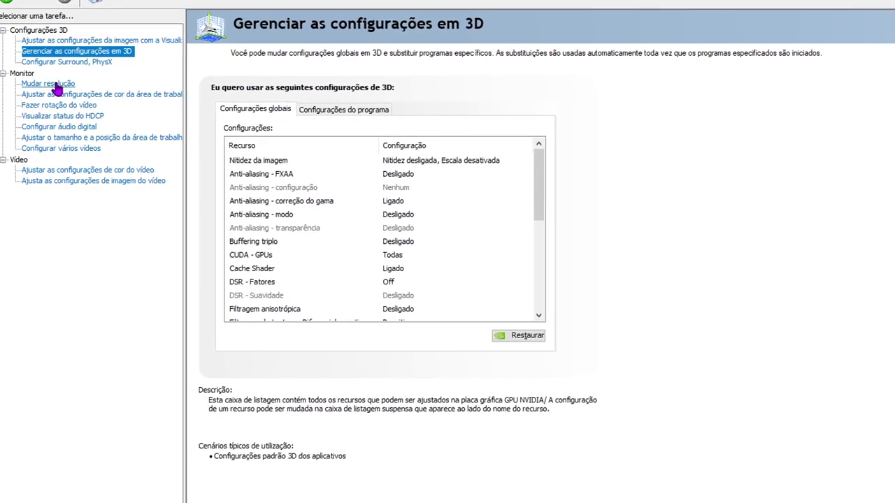
- Open the custom resolution form from the display's resolution settings and examine its vertical lines and refresh rate fields
{"action": "left_click", "coordinate": [57, 86]}
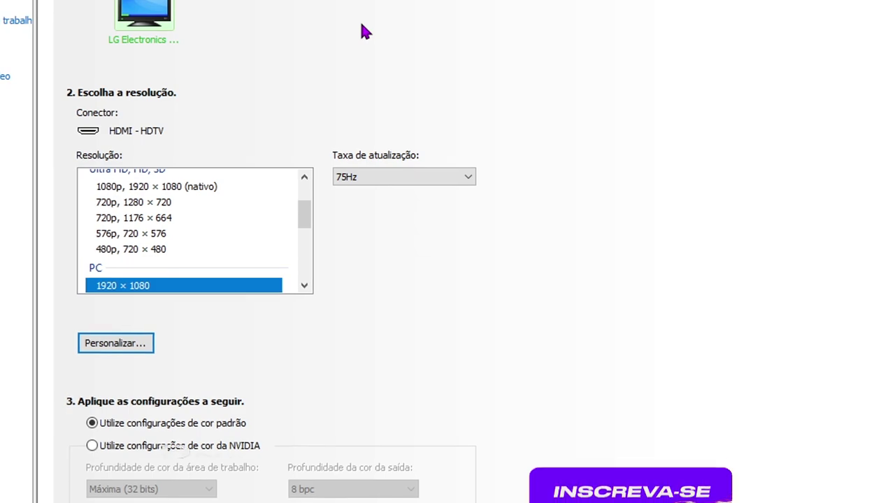
{"action": "left_click", "coordinate": [129, 354]}
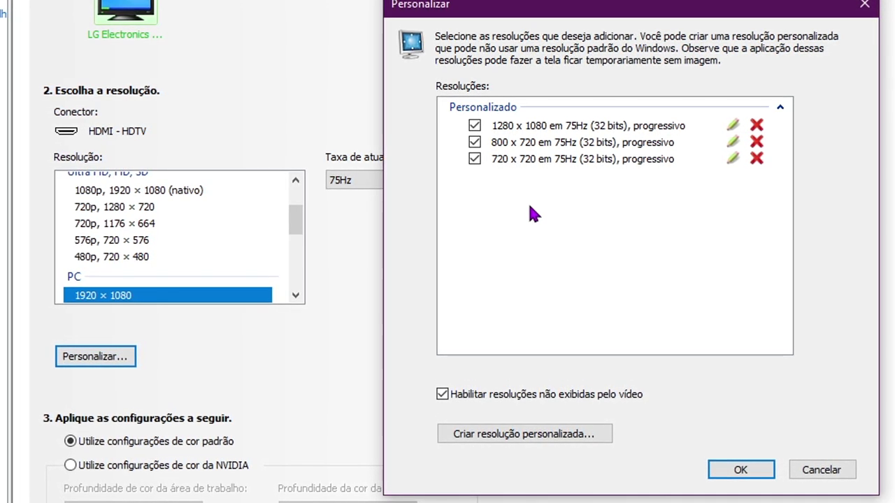
{"action": "left_click", "coordinate": [494, 158]}
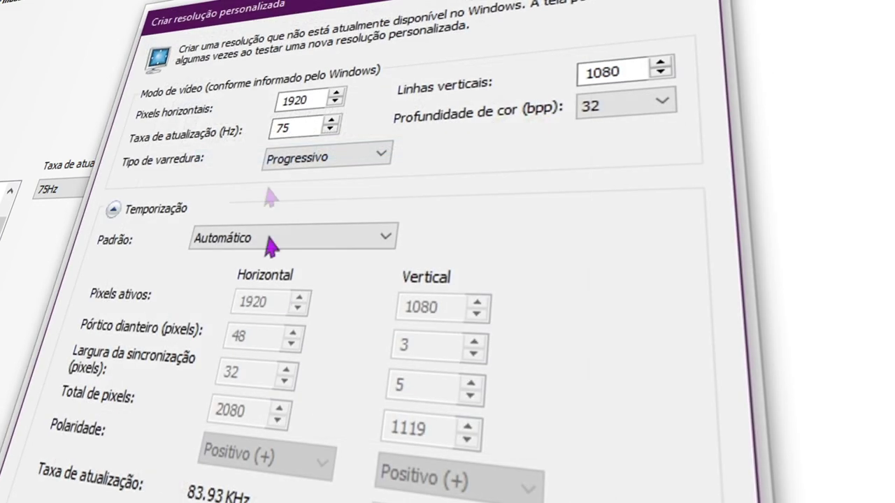
{"action": "double_click", "coordinate": [594, 72]}
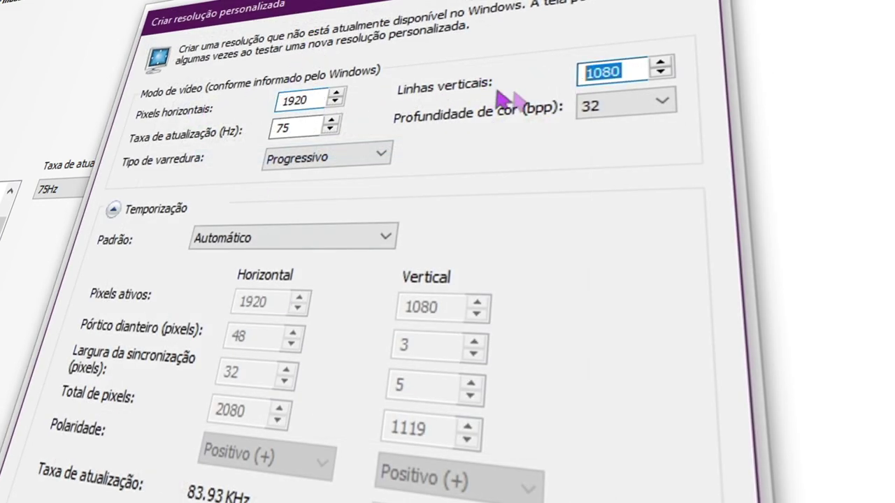
{"action": "double_click", "coordinate": [309, 125]}
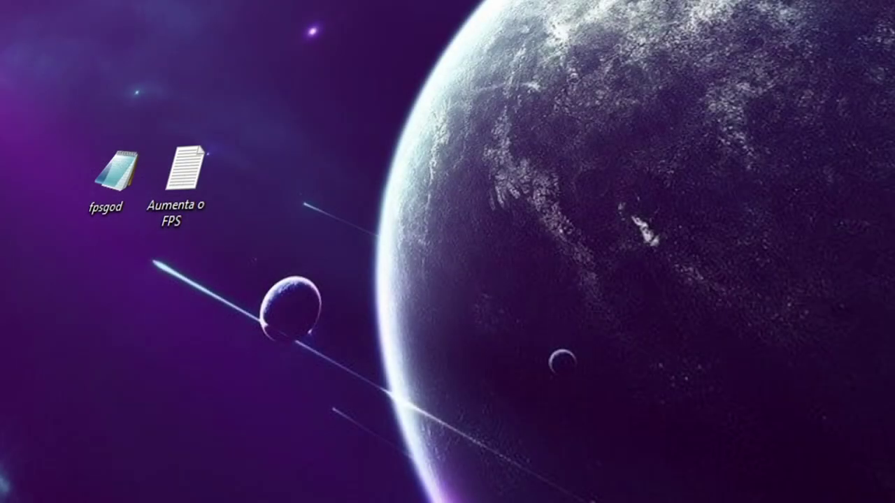
- Switch to the Steam library and open the properties of Counter-Strike: Global Offensive
{"action": "right_click", "coordinate": [451, 5]}
{"action": "left_click", "coordinate": [511, 28]}
{"action": "left_click", "coordinate": [183, 173]}
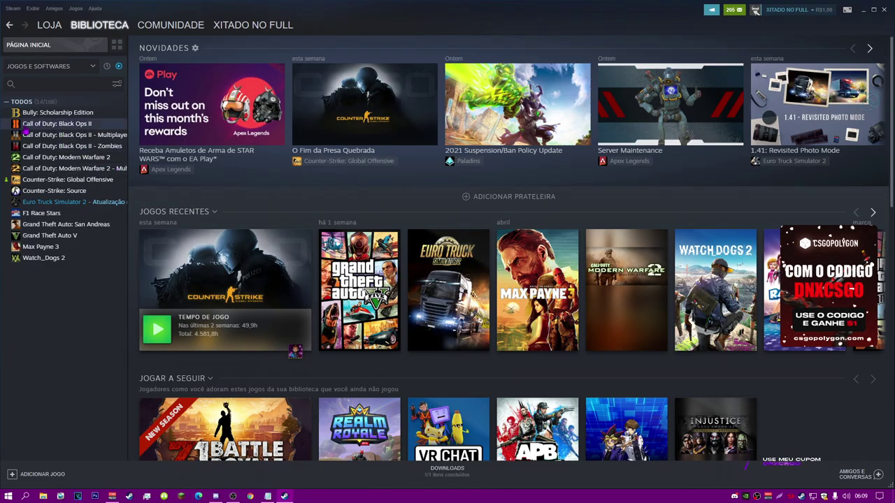
{"action": "left_click", "coordinate": [46, 180]}
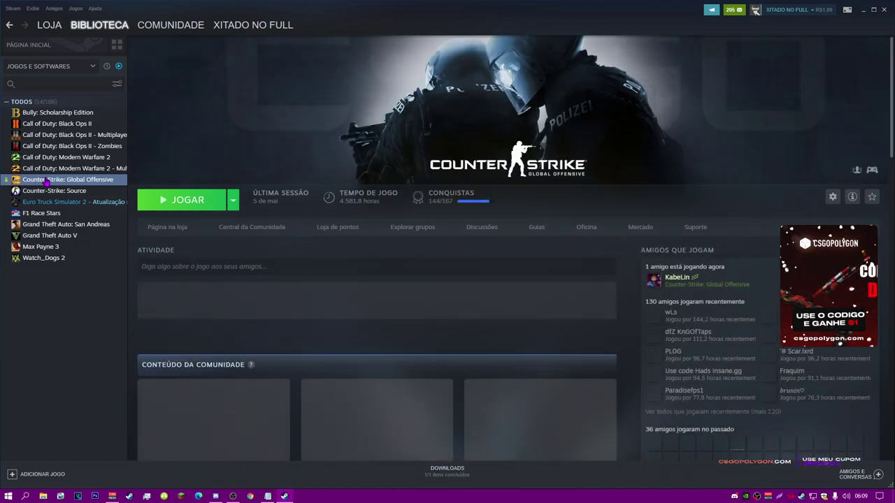
{"action": "right_click", "coordinate": [45, 180]}
{"action": "left_click", "coordinate": [74, 235]}
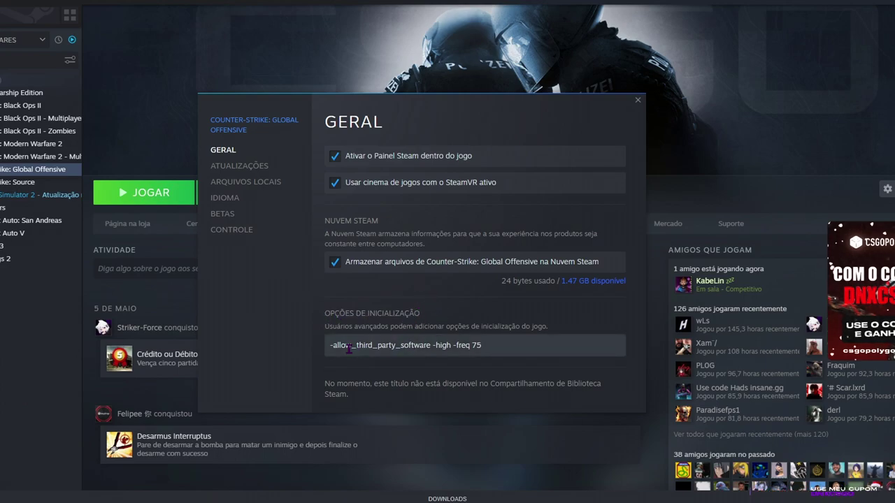
- Examine the game's existing launch options for third-party software, priority and refresh rate
{"action": "left_click_drag", "start_coordinate": [332, 345], "coordinate": [490, 345]}
{"action": "left_click", "coordinate": [549, 344]}
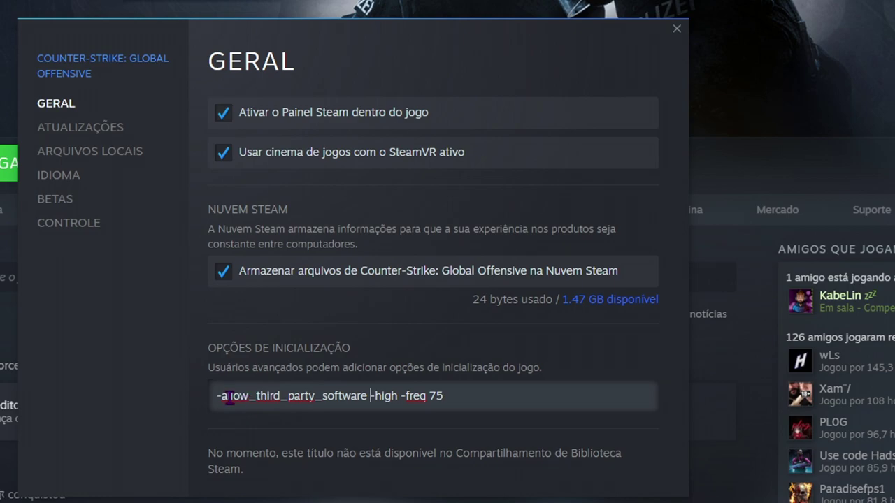
{"action": "left_click_drag", "start_coordinate": [218, 396], "coordinate": [256, 396]}
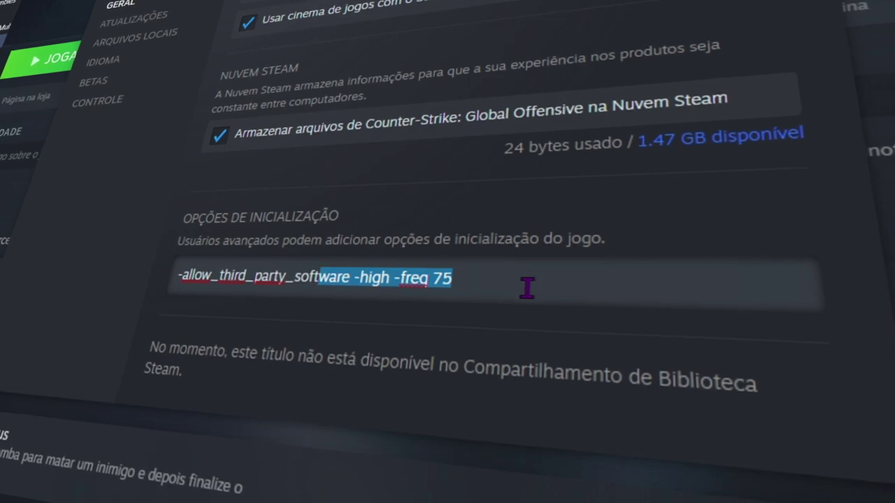
- Append -novid to the end of the game's launch options
{"action": "left_click", "coordinate": [527, 286]}
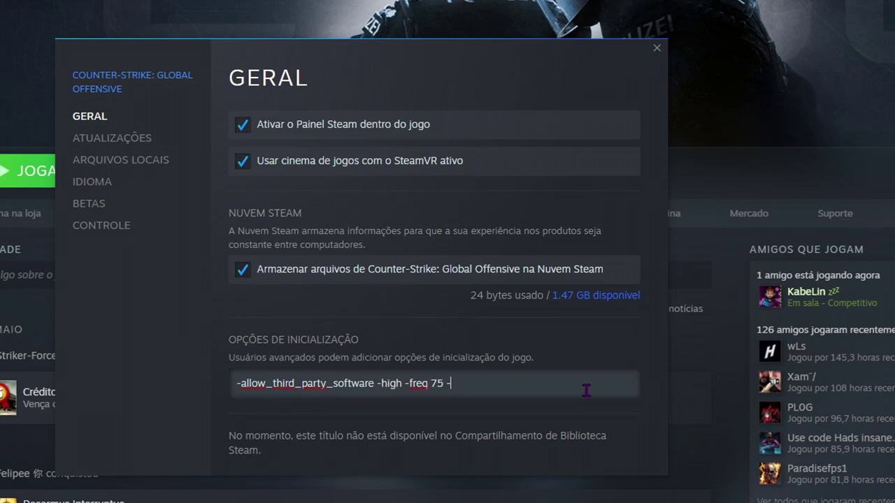
{"action": "type", "text": "nobvi"}
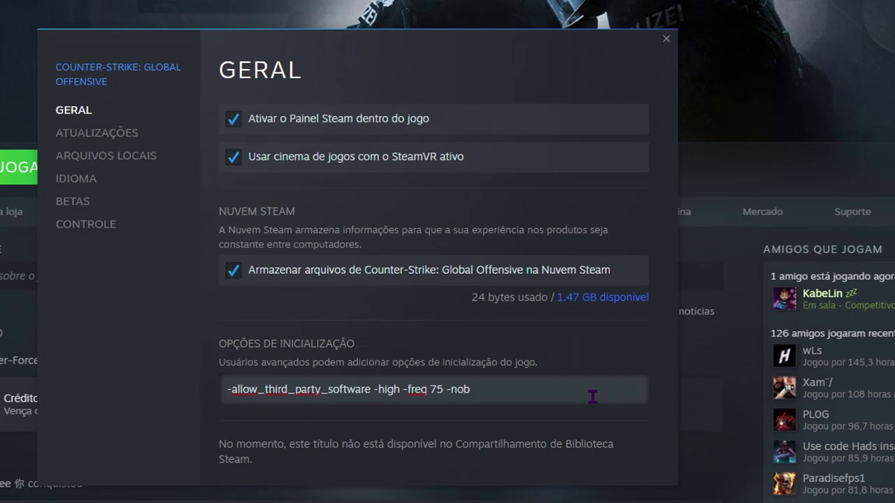
{"action": "key", "text": "BackSpace"}
{"action": "type", "text": "vid"}
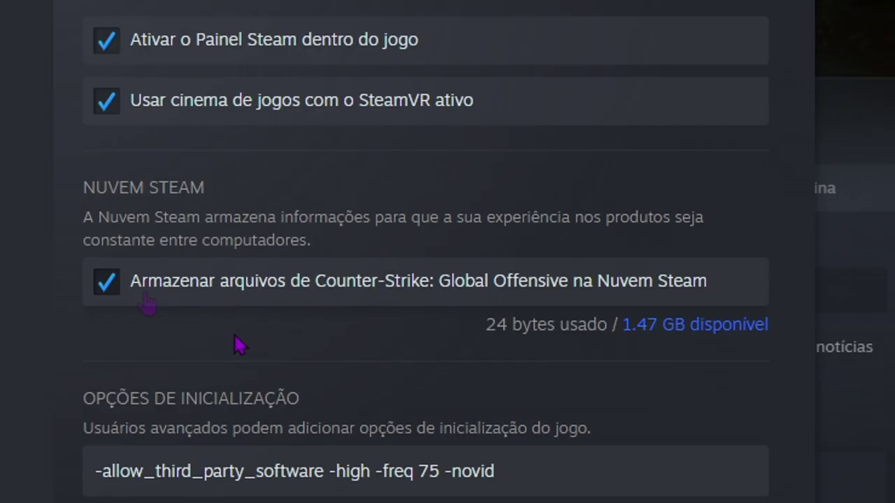
{"action": "left_click_drag", "start_coordinate": [479, 389], "coordinate": [447, 389]}
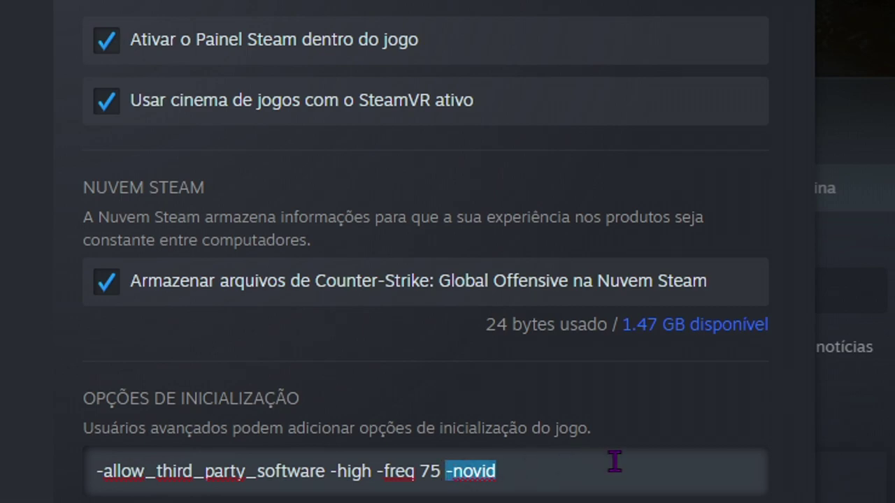
{"action": "left_click", "coordinate": [527, 466]}
{"action": "left_click_drag", "start_coordinate": [527, 465], "coordinate": [448, 462]}
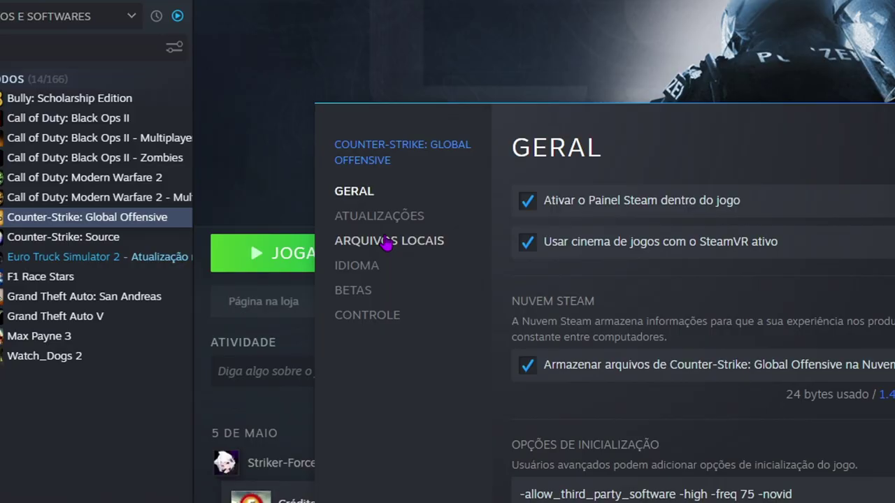
- Browse the game's local files and open the panorama folder inside csgo
{"action": "left_click", "coordinate": [387, 242]}
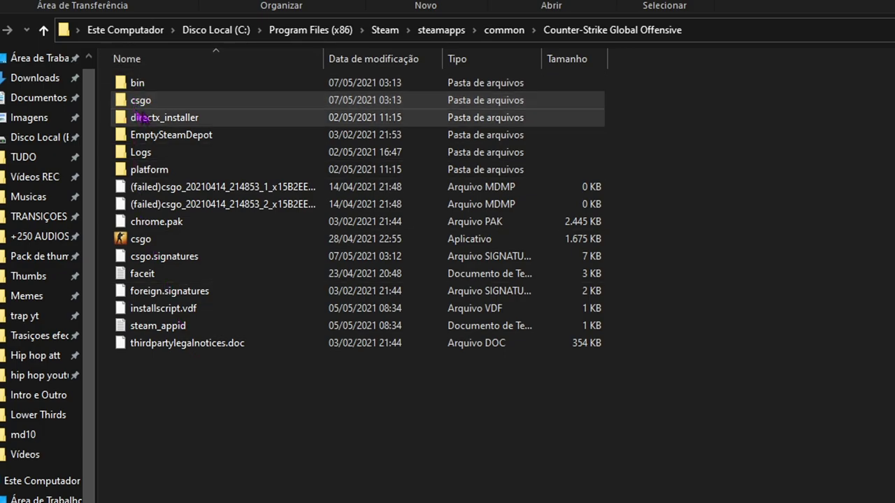
{"action": "left_click", "coordinate": [154, 104]}
{"action": "double_click", "coordinate": [155, 105]}
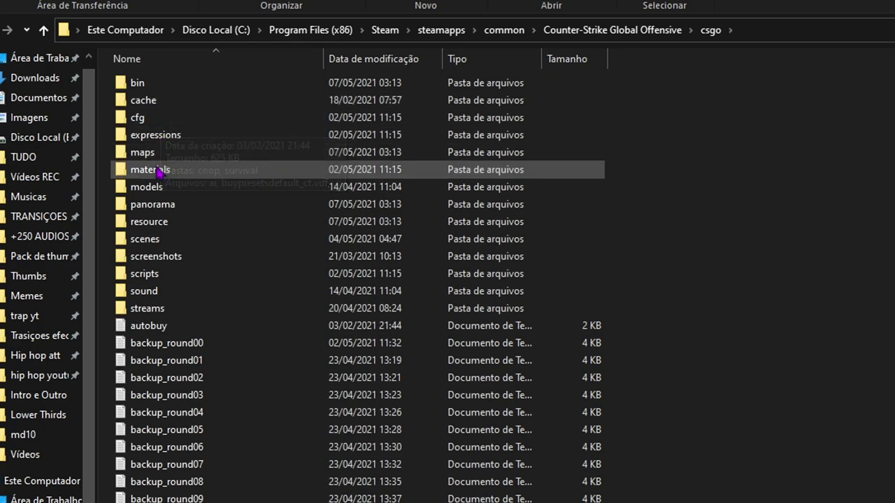
{"action": "double_click", "coordinate": [160, 204]}
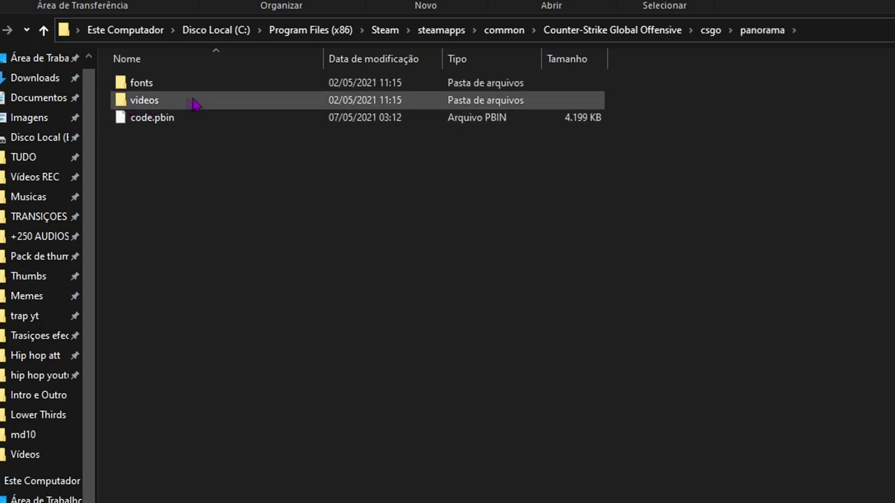
- Try renaming the videos folder by appending "asdasdasdasd", and restore its original name before confirming
{"action": "right_click", "coordinate": [164, 101]}
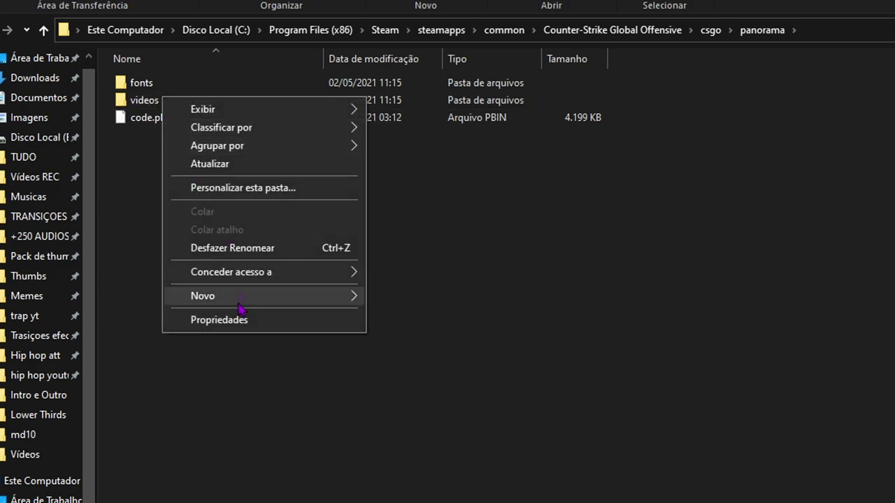
{"action": "left_click", "coordinate": [143, 170]}
{"action": "right_click", "coordinate": [145, 99]}
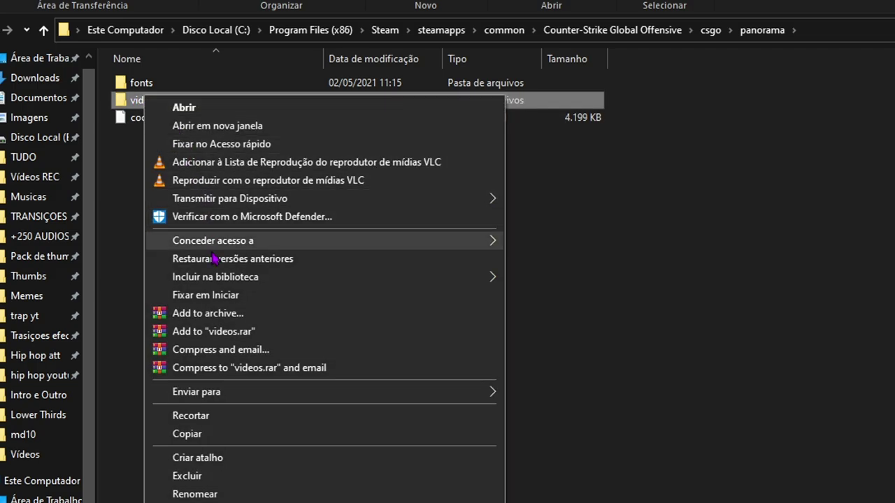
{"action": "left_click", "coordinate": [202, 494]}
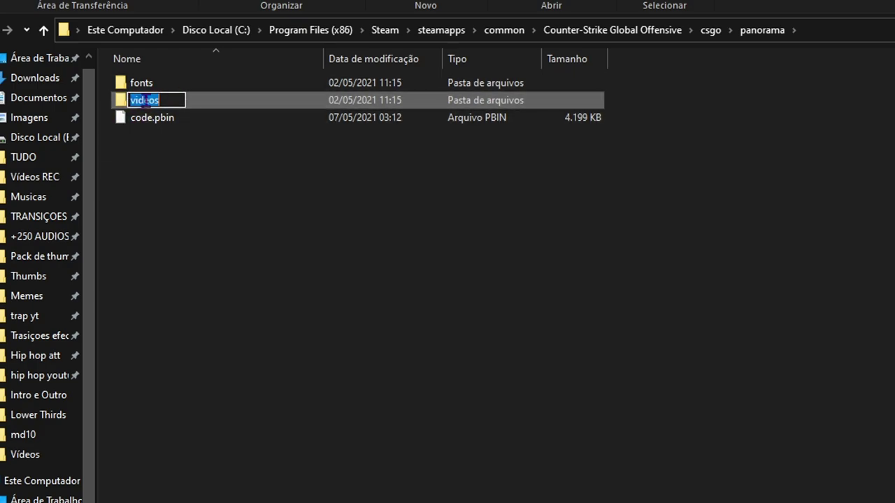
{"action": "type", "text": "asdasdasdasd"}
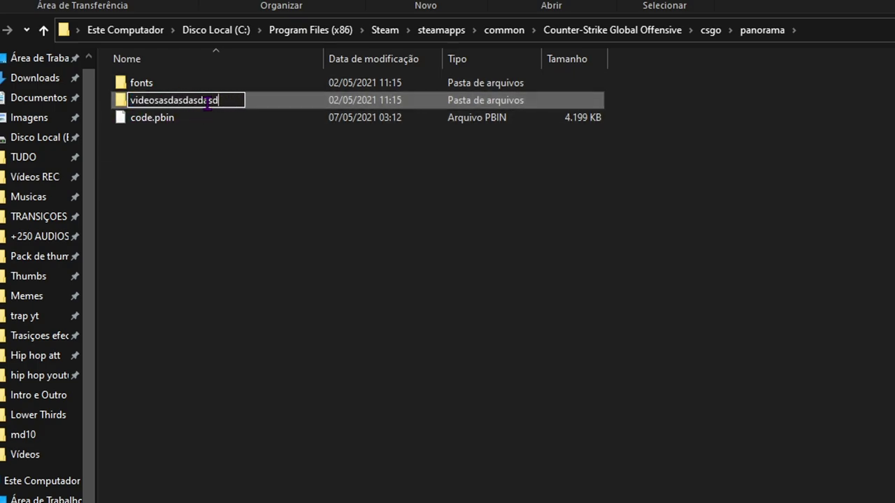
{"action": "key", "text": "BackSpace"}
{"action": "key", "text": "BackSpace"}
{"action": "key", "text": "BackSpace"}
{"action": "key", "text": "BackSpace"}
{"action": "key", "text": "BackSpace"}
{"action": "key", "text": "BackSpace"}
{"action": "key", "text": "BackSpace"}
{"action": "key", "text": "BackSpace"}
{"action": "key", "text": "BackSpace"}
{"action": "key", "text": "Return"}
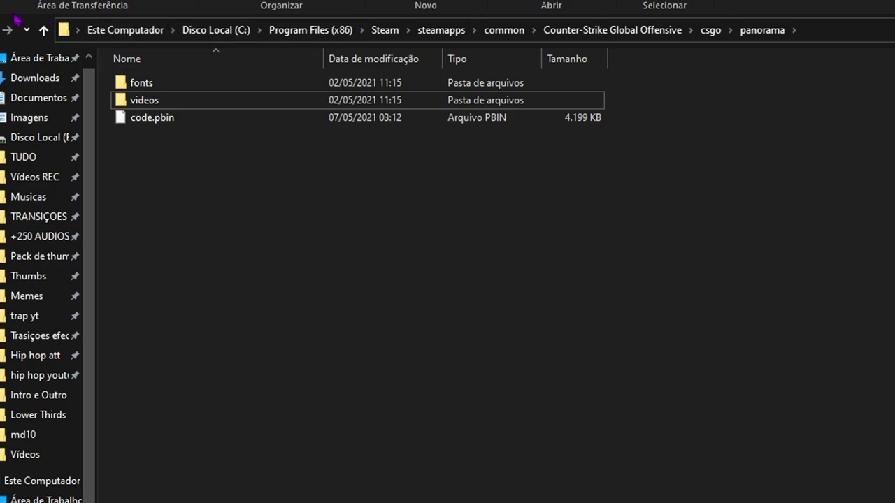
- Go back to the game's main folder and open the maps folder inside csgo
{"action": "key", "text": "BackSpace"}
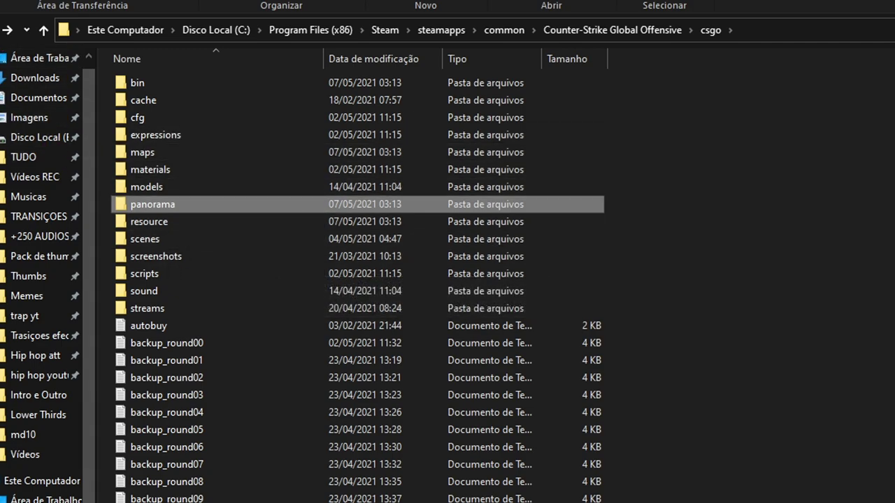
{"action": "key", "text": "BackSpace"}
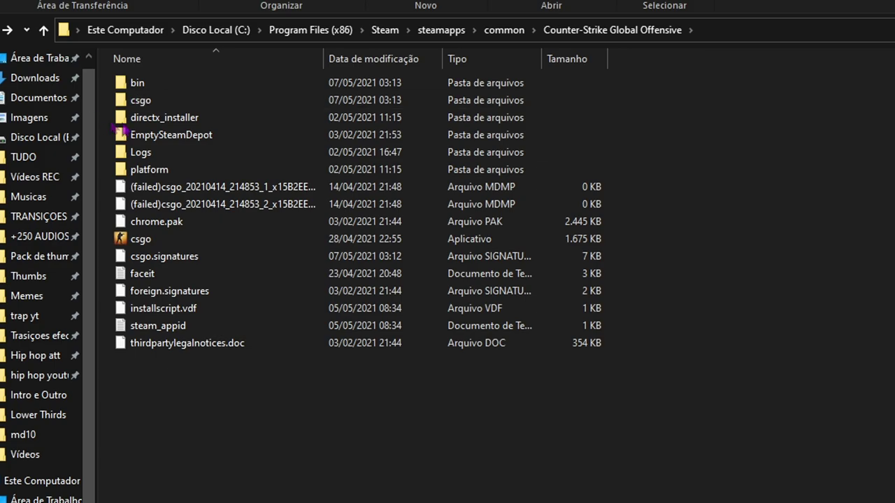
{"action": "double_click", "coordinate": [156, 103]}
{"action": "left_click", "coordinate": [147, 154]}
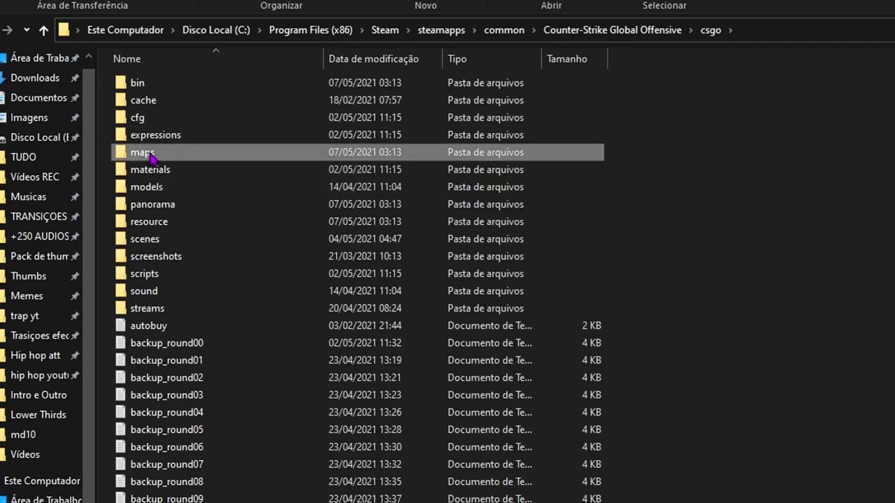
{"action": "double_click", "coordinate": [174, 155]}
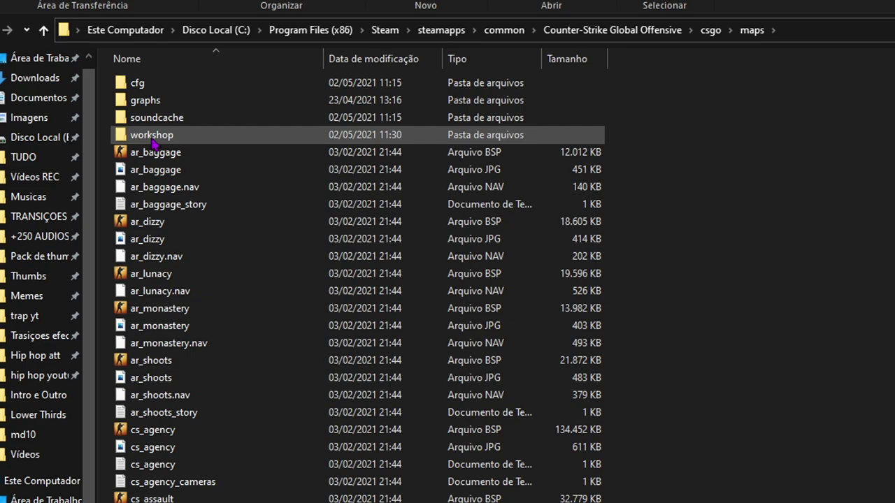
- Open the workshop folder inside maps and refresh its file listing
{"action": "double_click", "coordinate": [152, 139]}
{"action": "left_click_drag", "start_coordinate": [165, 160], "coordinate": [172, 64]}
{"action": "left_click", "coordinate": [207, 184]}
{"action": "right_click", "coordinate": [210, 183]}
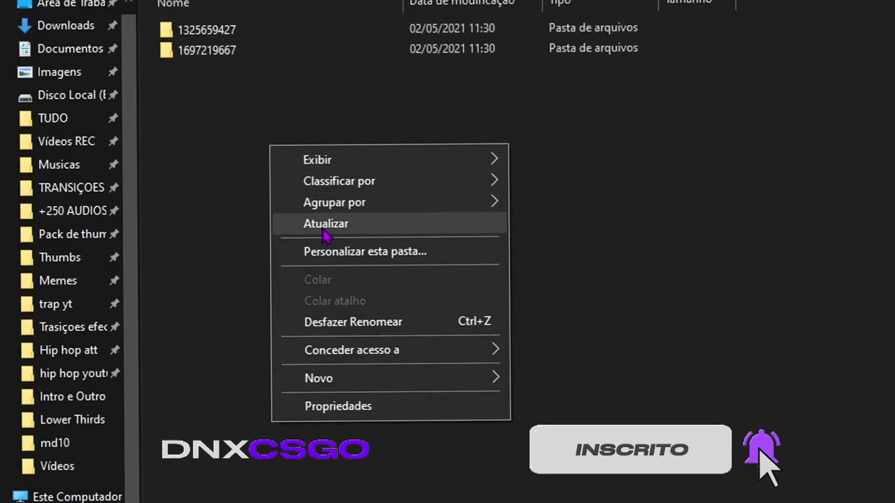
{"action": "left_click", "coordinate": [324, 234]}
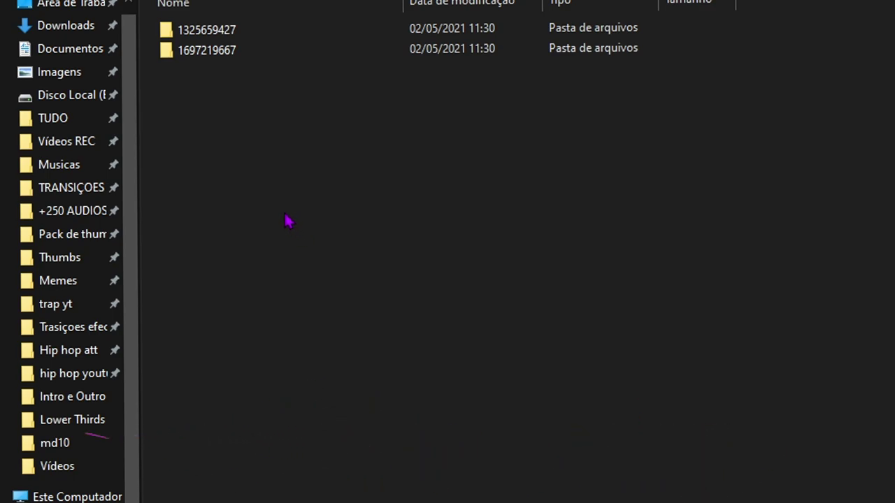
{"action": "left_click_drag", "start_coordinate": [259, 146], "coordinate": [238, 21]}
{"action": "right_click", "coordinate": [225, 32]}
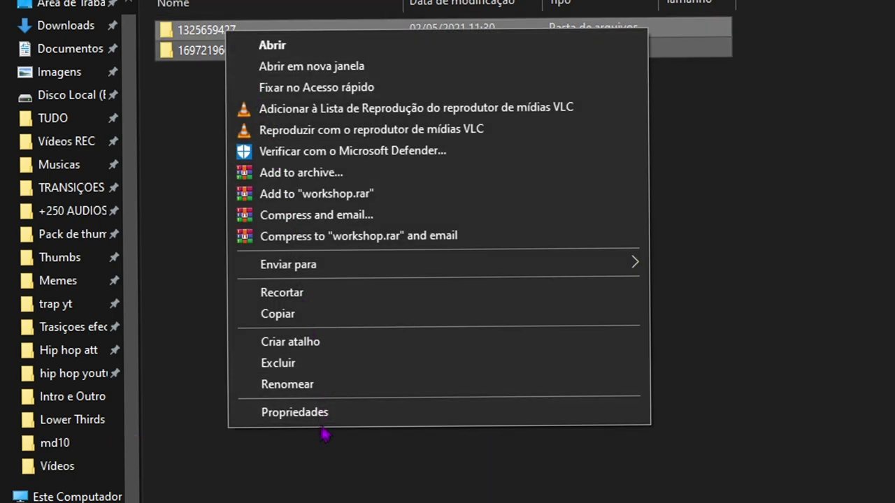
{"action": "left_click", "coordinate": [318, 416]}
{"action": "left_click_drag", "start_coordinate": [334, 207], "coordinate": [356, 209]}
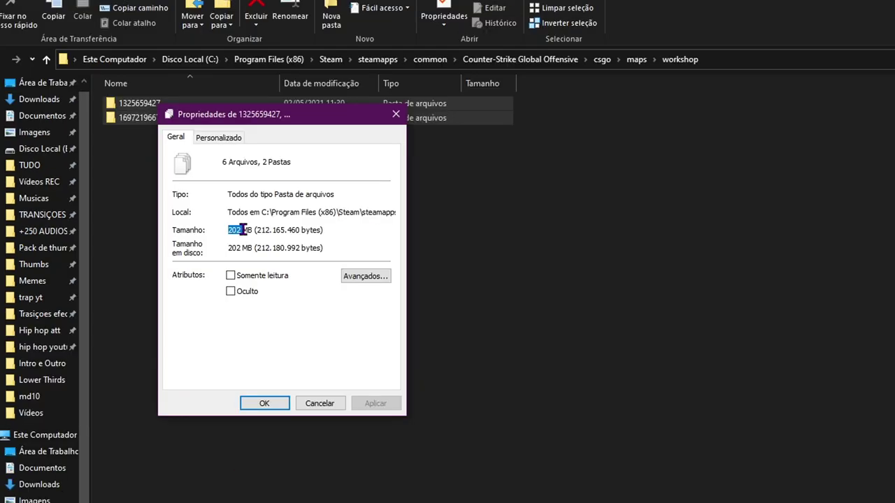
{"action": "left_click", "coordinate": [396, 114]}
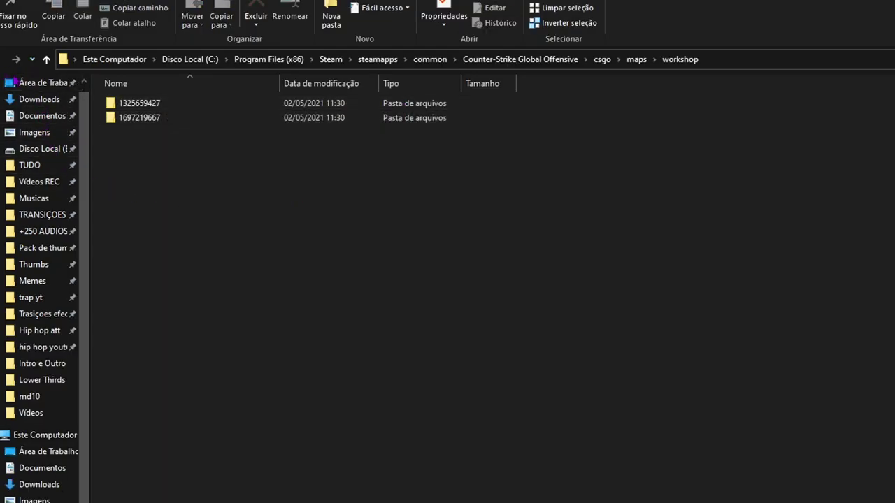
- Delete both numbered map folders from the workshop folder
{"action": "left_click_drag", "start_coordinate": [297, 502], "coordinate": [145, 107]}
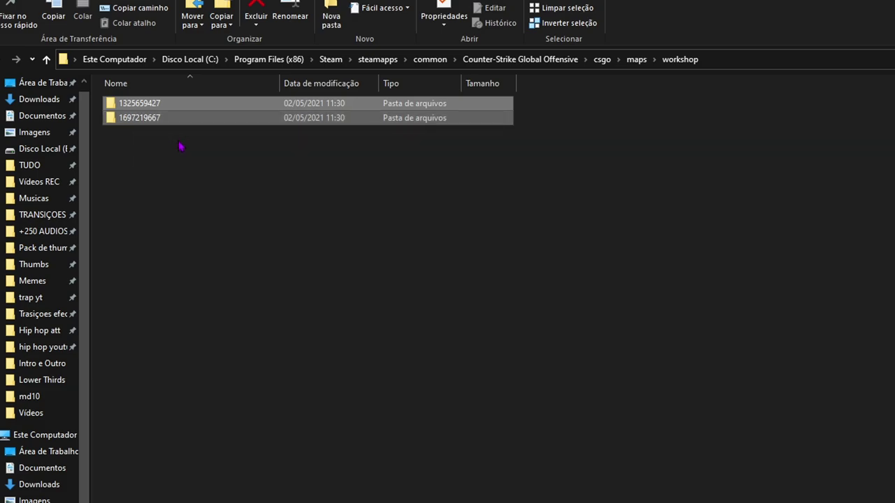
{"action": "left_click_drag", "start_coordinate": [143, 130], "coordinate": [146, 83]}
{"action": "left_click_drag", "start_coordinate": [144, 170], "coordinate": [174, 50]}
{"action": "key", "text": "Delete"}
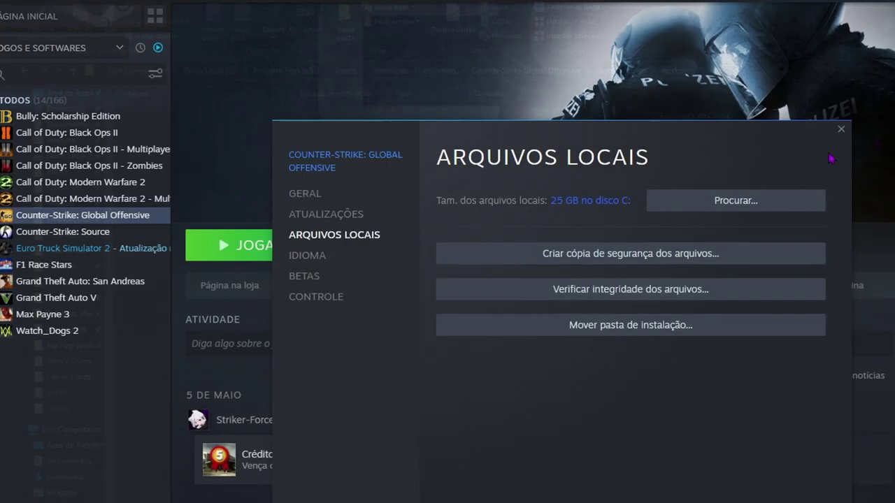
- Switch to Steam, sort all workshops by Mais jogados por você and open the Counter-Strike: Global Offensive workshop
{"action": "left_click", "coordinate": [841, 130]}
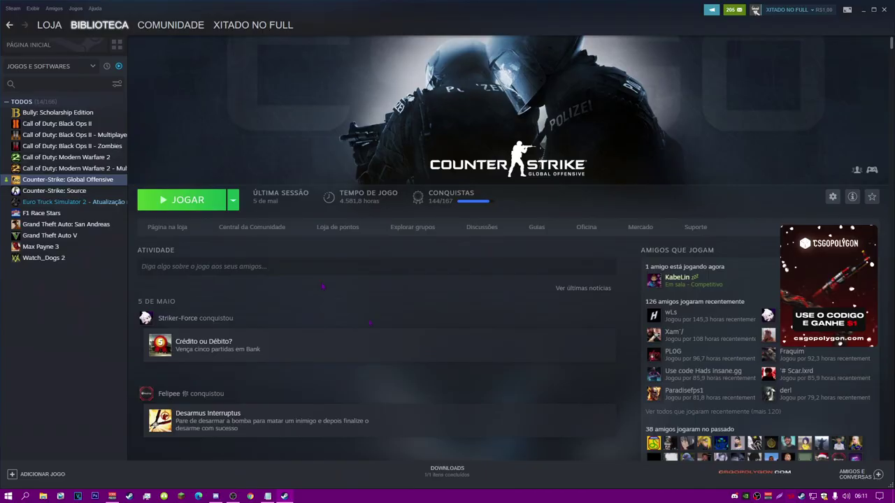
{"action": "mouse_move", "coordinate": [169, 27]}
{"action": "left_click", "coordinate": [149, 59]}
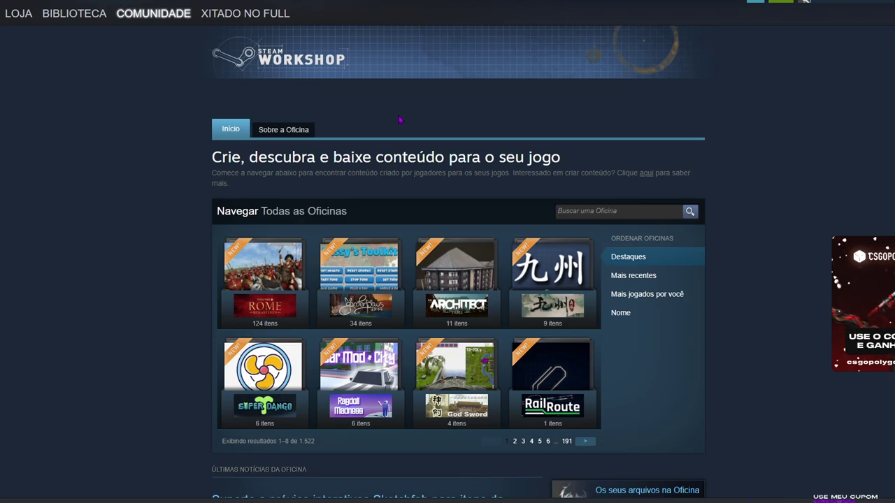
{"action": "scroll", "coordinate": [400, 122], "scroll_direction": "down", "scroll_amount": 3}
{"action": "scroll", "coordinate": [629, 245], "scroll_direction": "up", "scroll_amount": 2}
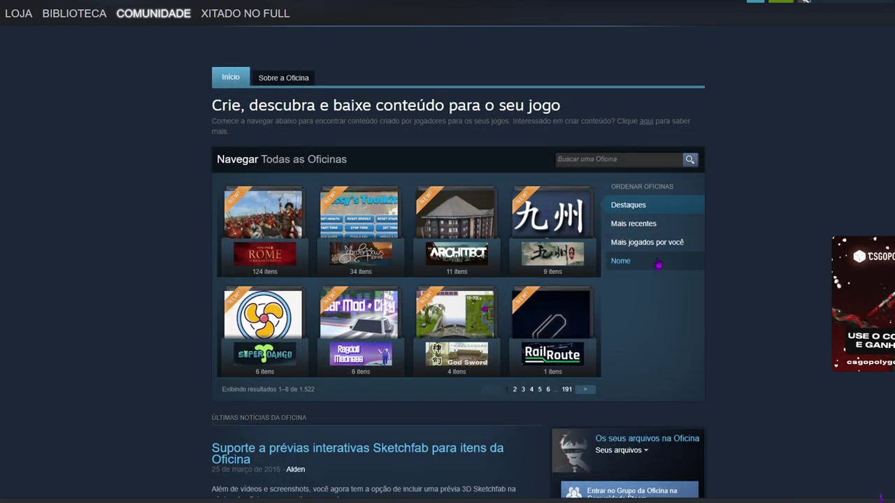
{"action": "scroll", "coordinate": [660, 261], "scroll_direction": "down", "scroll_amount": 3}
{"action": "scroll", "coordinate": [635, 350], "scroll_direction": "up", "scroll_amount": 5}
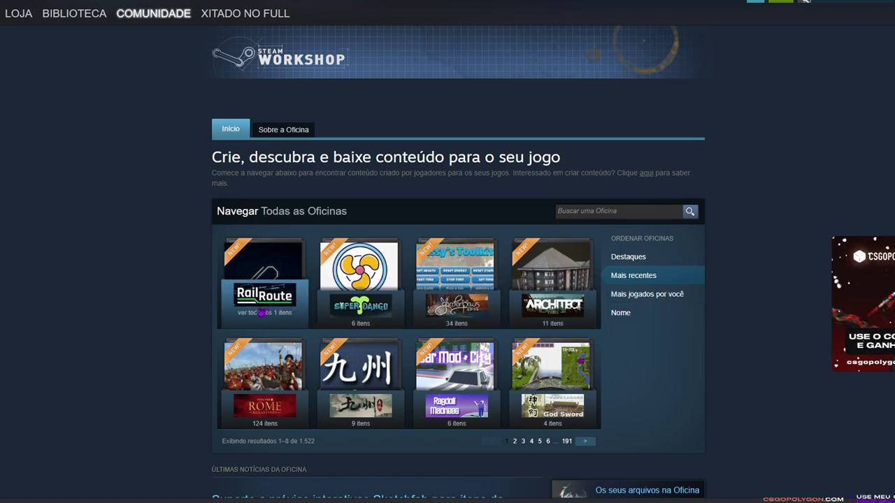
{"action": "left_click", "coordinate": [663, 303]}
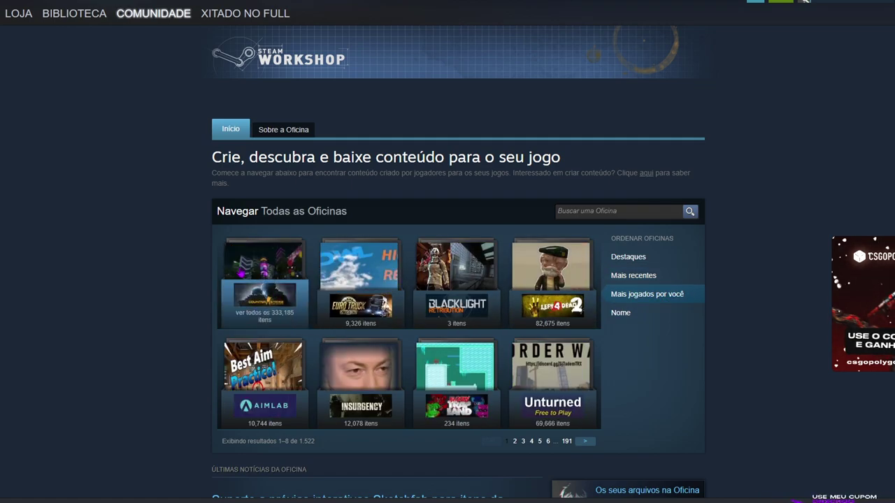
{"action": "left_click", "coordinate": [241, 273]}
- List the subscribed Counter-Strike: Global Offensive workshop items and unsubscribe from BLAST Stand-Off
{"action": "mouse_move", "coordinate": [278, 174]}
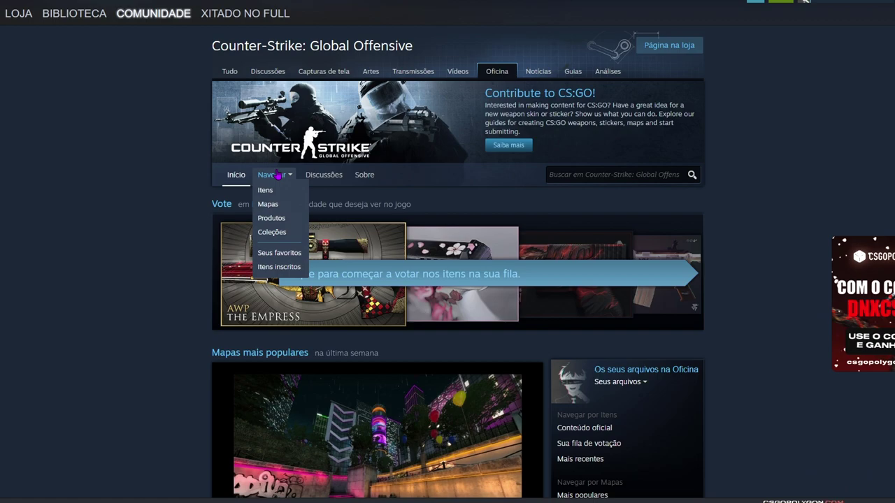
{"action": "left_click", "coordinate": [245, 13]}
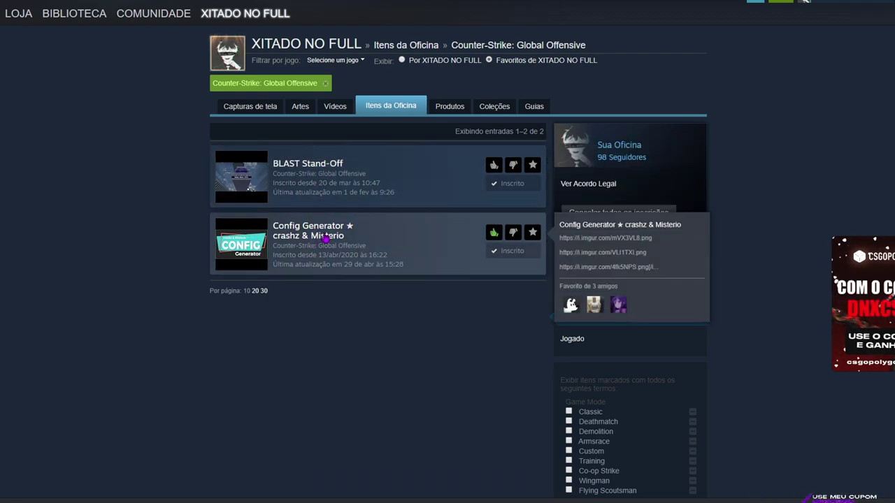
{"action": "left_click", "coordinate": [502, 186]}
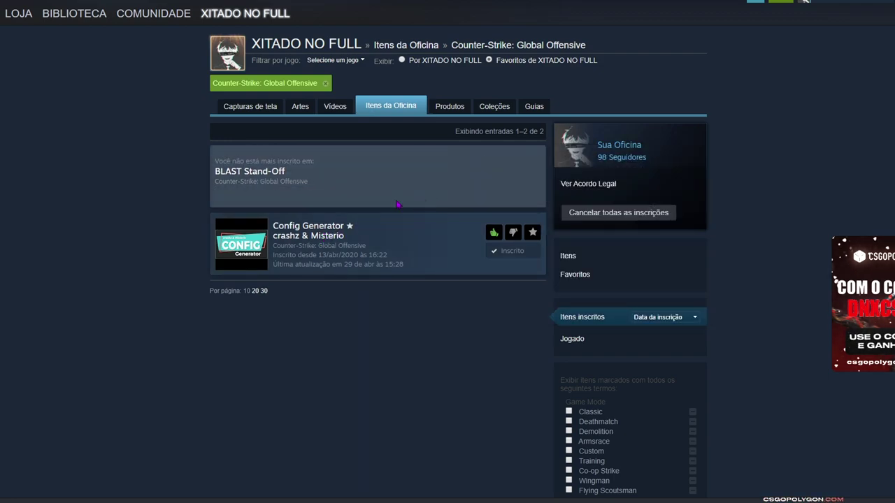
- View the account's profile page and return to the game's library page
{"action": "mouse_move", "coordinate": [216, 29]}
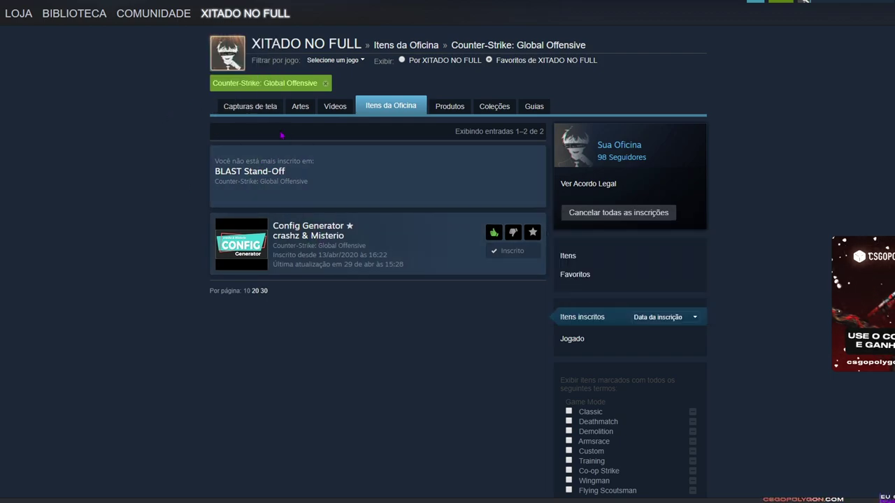
{"action": "mouse_move", "coordinate": [274, 226]}
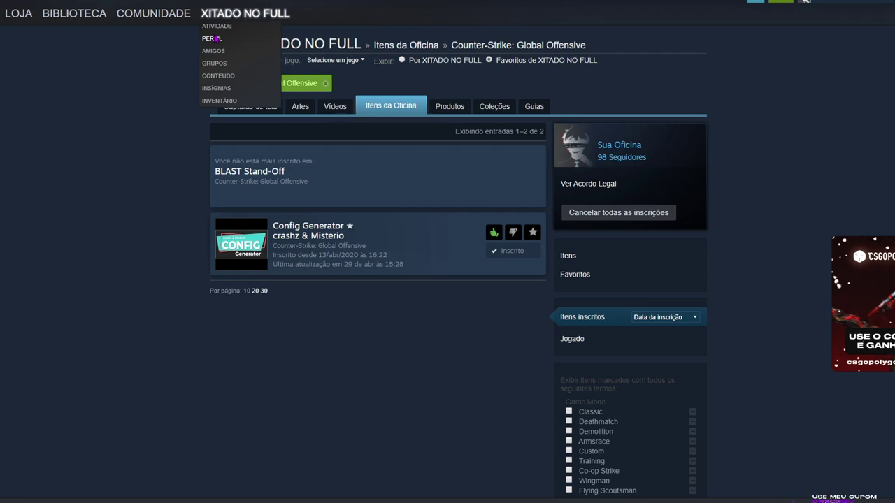
{"action": "left_click", "coordinate": [217, 38]}
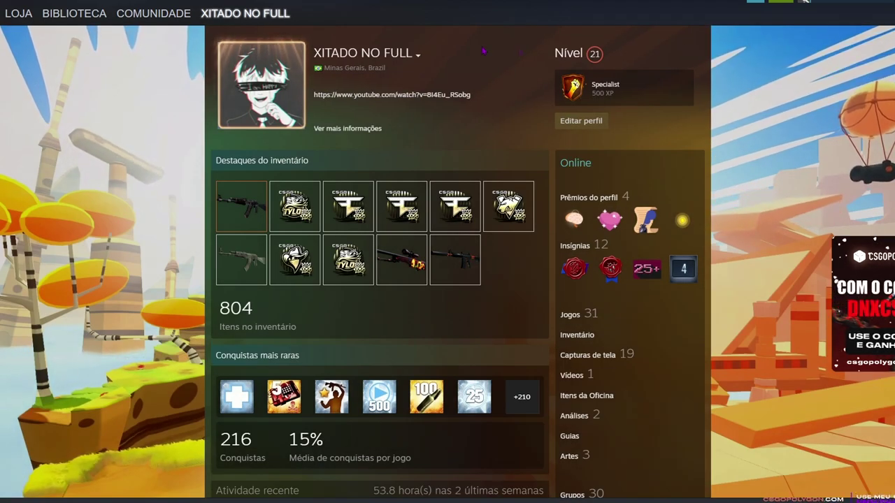
{"action": "left_click", "coordinate": [377, 221]}
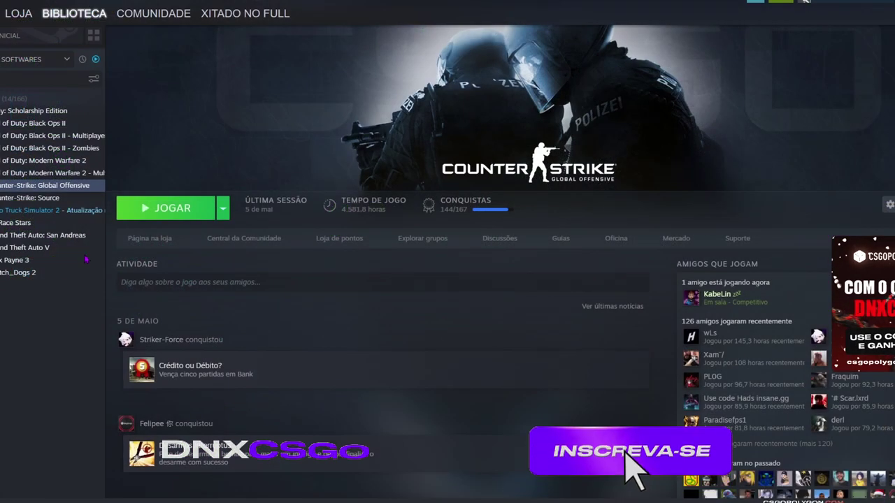
- Browse the local files of Counter-Strike: Global Offensive from its properties and open the cfg folder inside csgo
{"action": "right_click", "coordinate": [64, 191]}
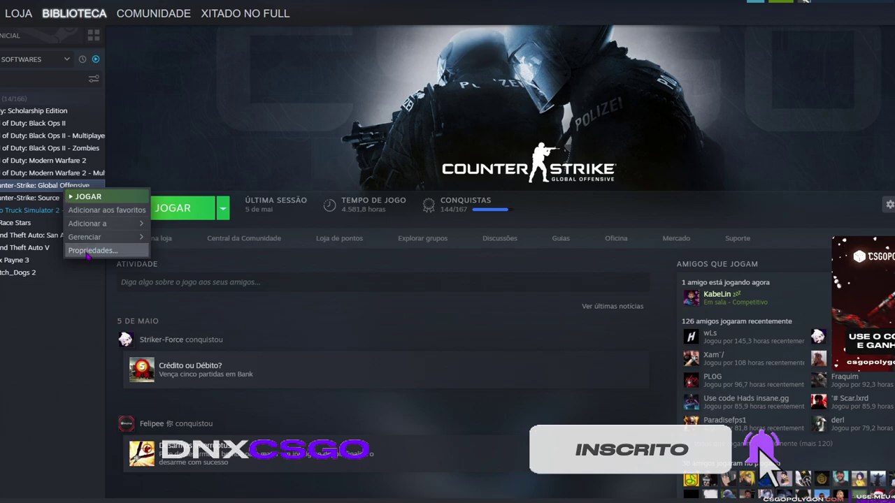
{"action": "left_click", "coordinate": [92, 250]}
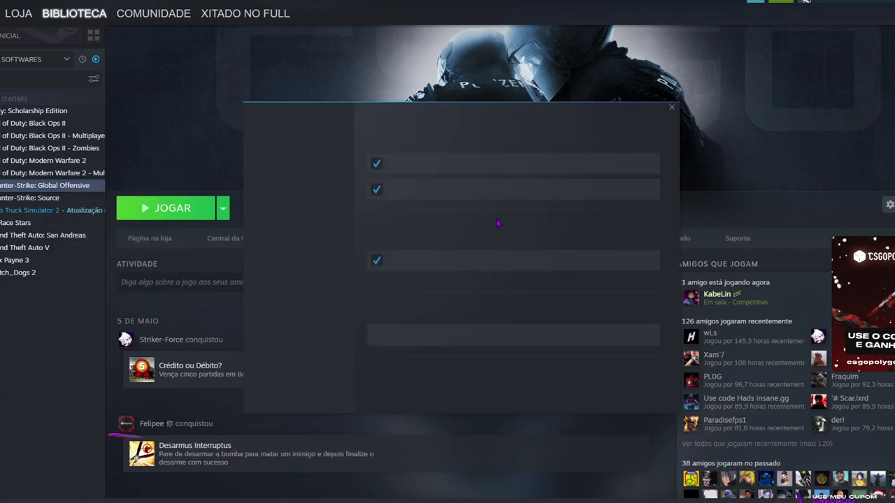
{"action": "left_click", "coordinate": [290, 188]}
{"action": "left_click", "coordinate": [581, 162]}
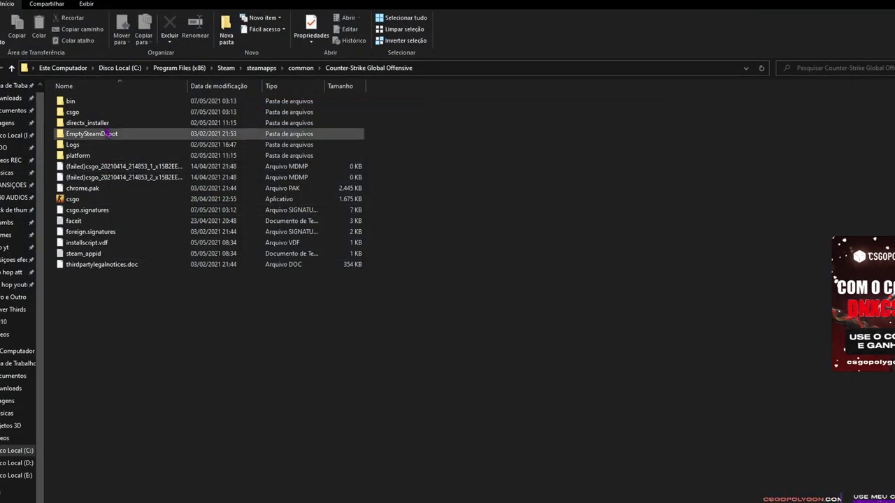
{"action": "double_click", "coordinate": [73, 112]}
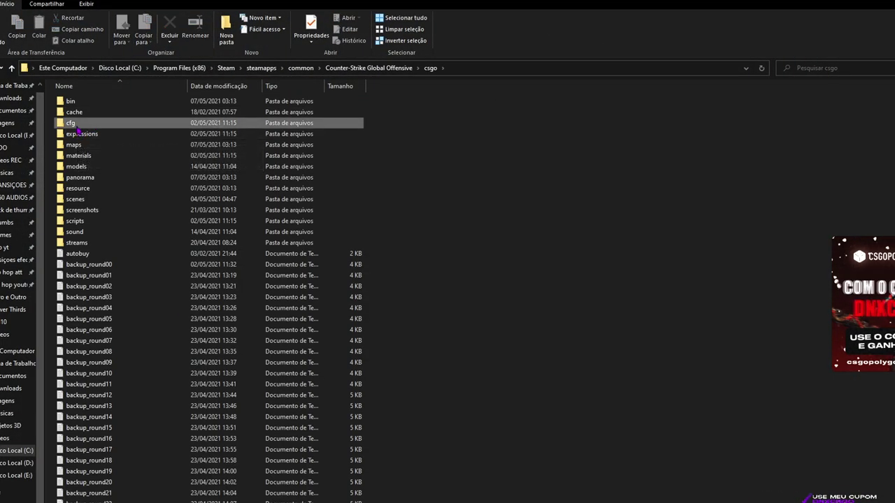
{"action": "double_click", "coordinate": [70, 123]}
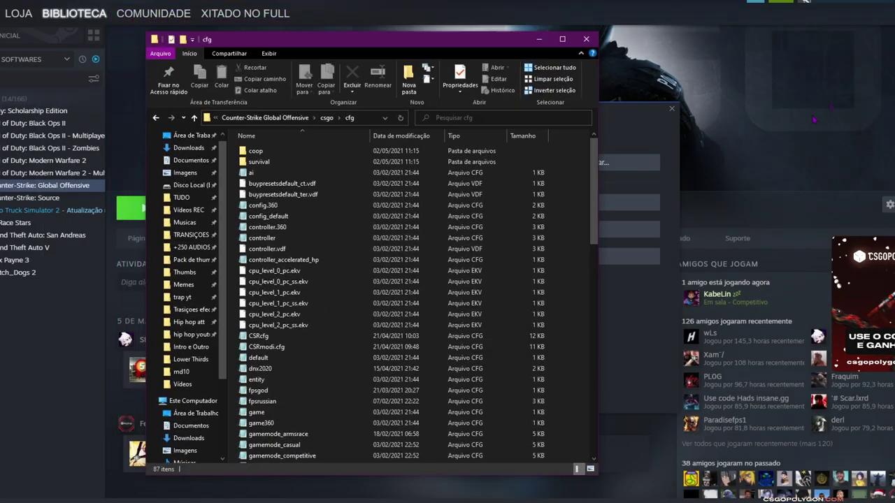